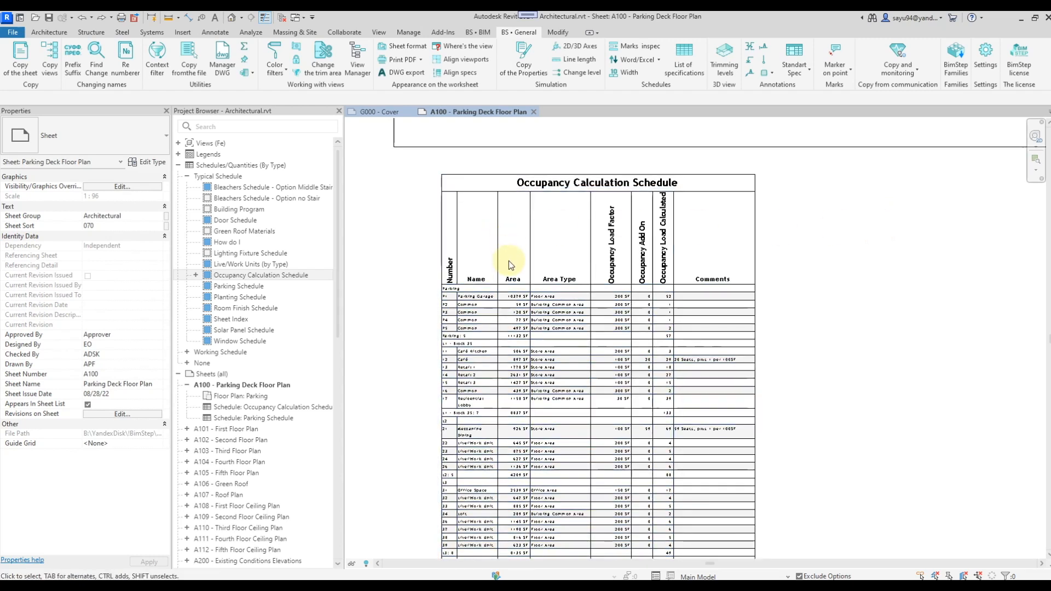
- Examine the repeated Common rows and the Parking group header row in the Occupancy Calculation Schedule
scroll(508, 267, "up", 1)
scroll(507, 272, "up", 1)
middle_click_drag(542, 312, 561, 299)
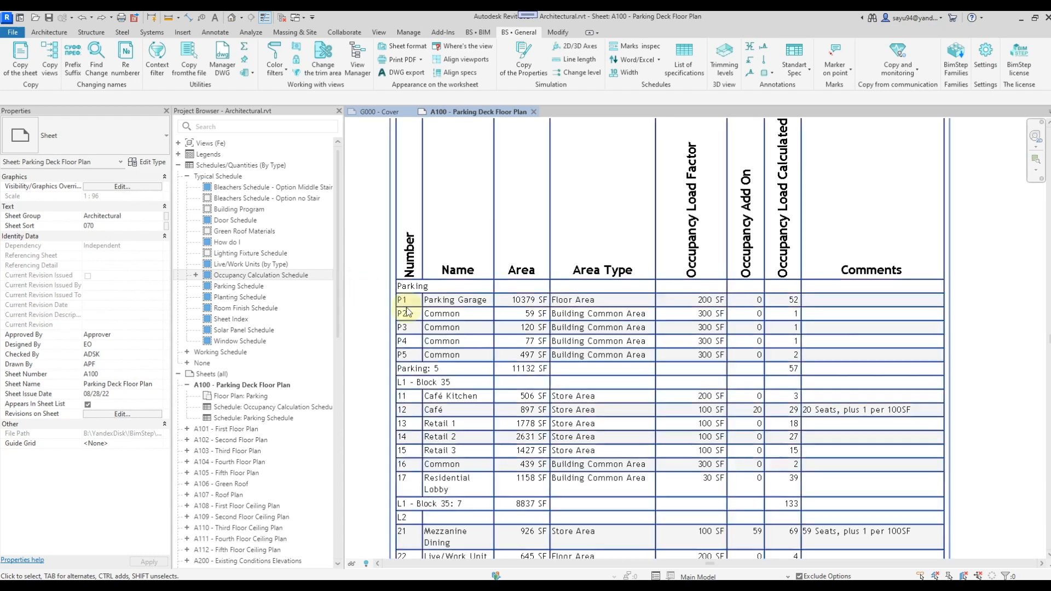
scroll(418, 309, "up", 5)
left_click_drag(420, 286, 598, 428)
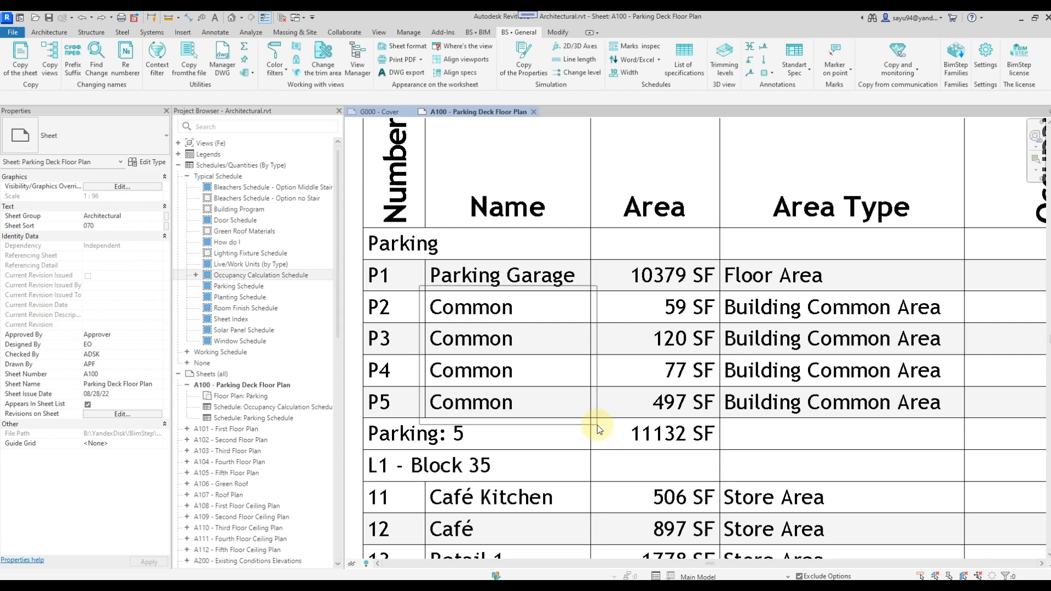
left_click_drag(598, 429, 595, 423)
scroll(453, 309, "down", 3)
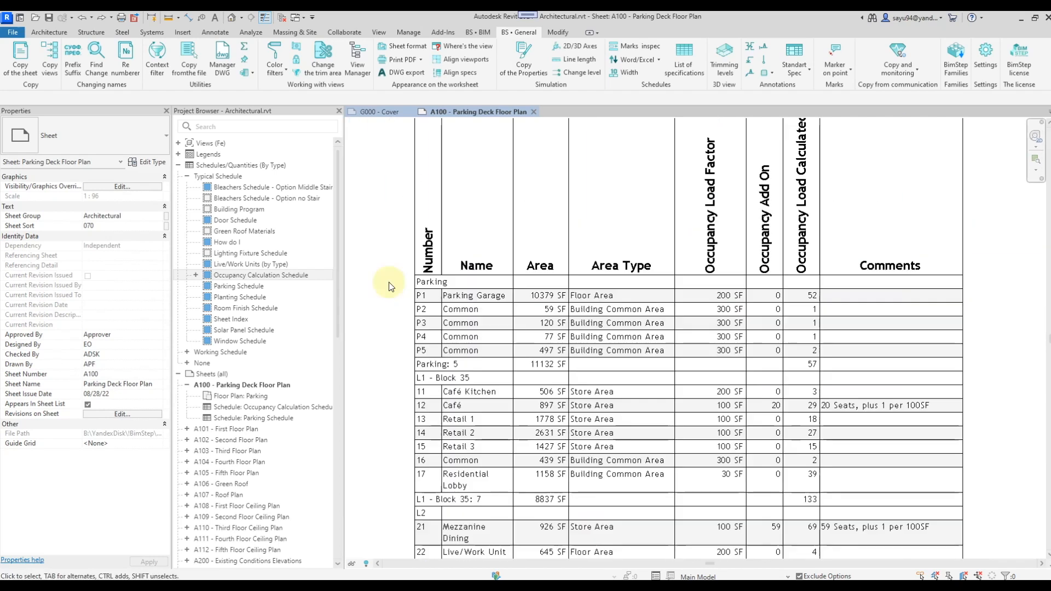
left_click_drag(398, 270, 971, 297)
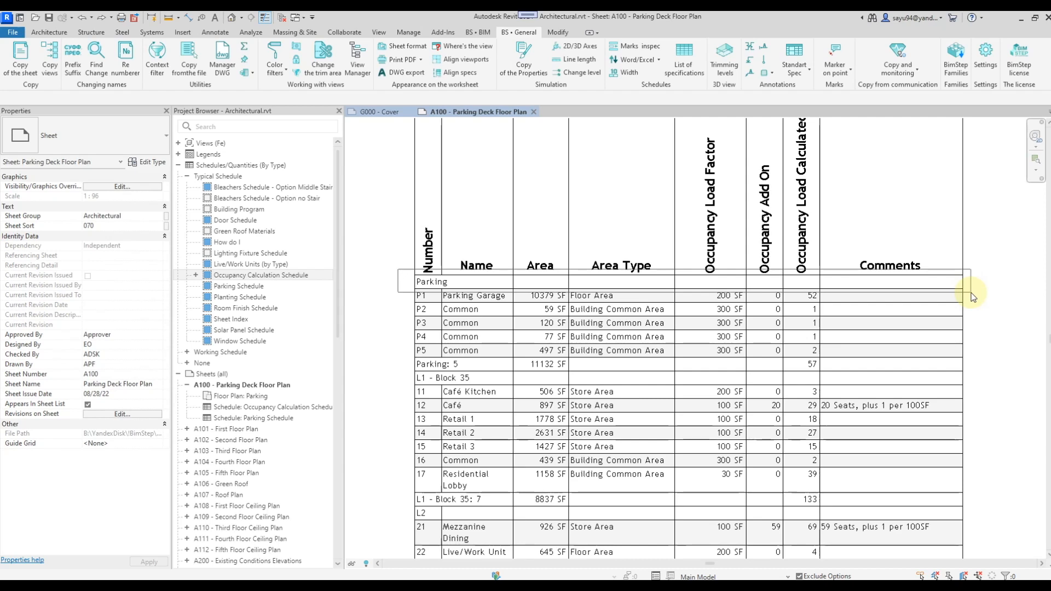
left_click_drag(971, 293, 971, 293)
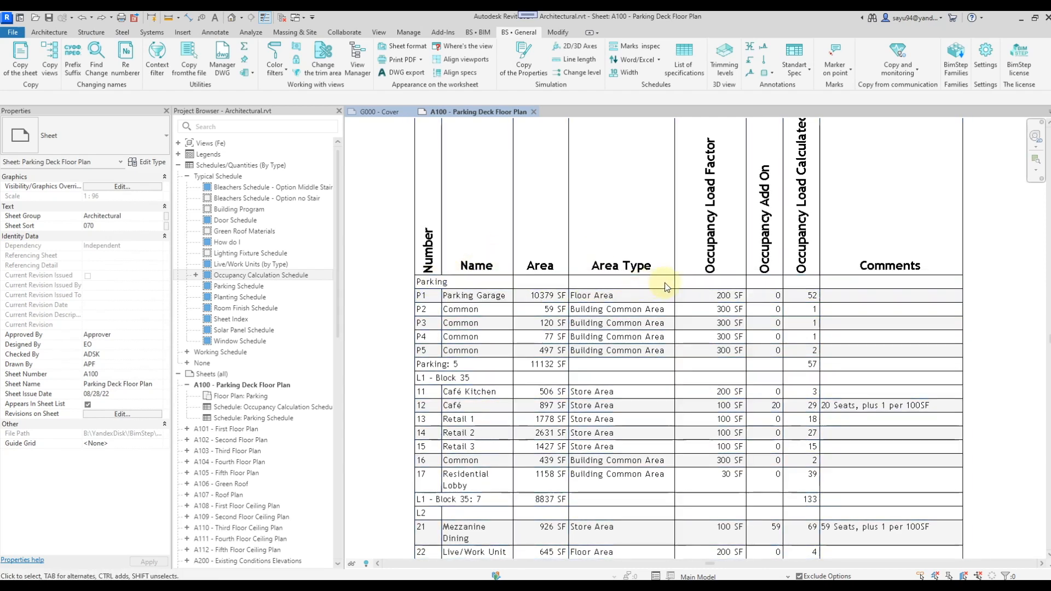
left_click_drag(658, 268, 700, 300)
left_click_drag(393, 271, 1001, 287)
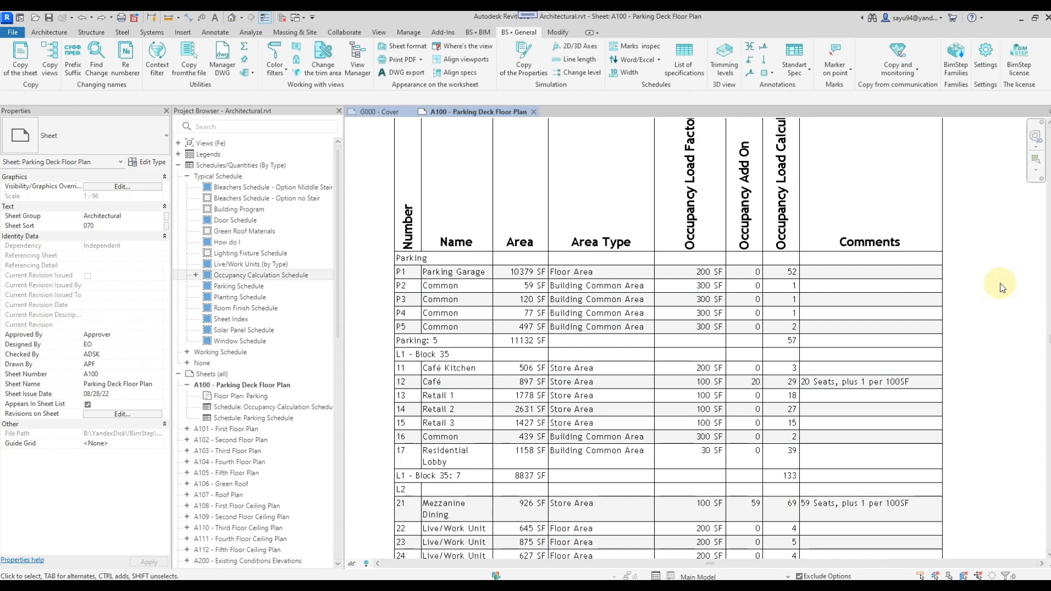
- Examine the zero values in the schedule's Occupancy Add On column for the Parking and L1 - Block 35 groups
scroll(1002, 287, "up", 3)
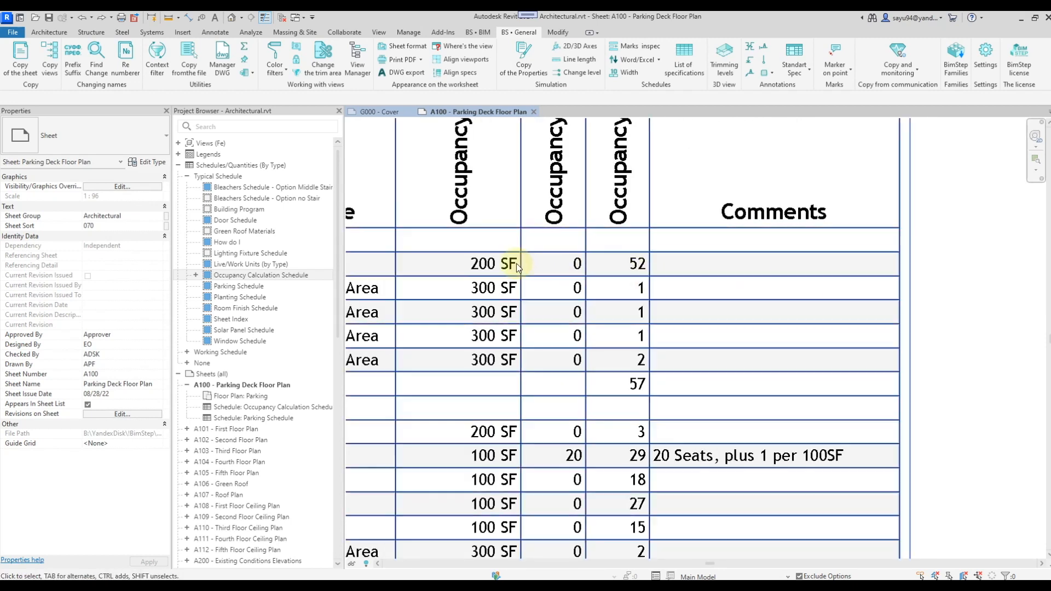
left_click_drag(510, 242, 592, 382)
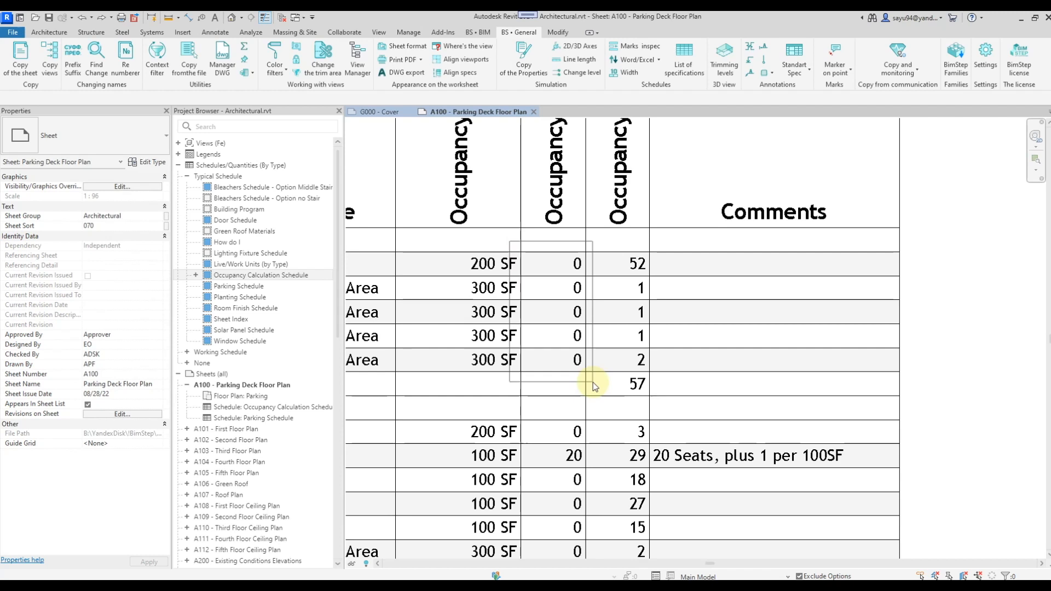
left_click_drag(513, 438, 592, 475)
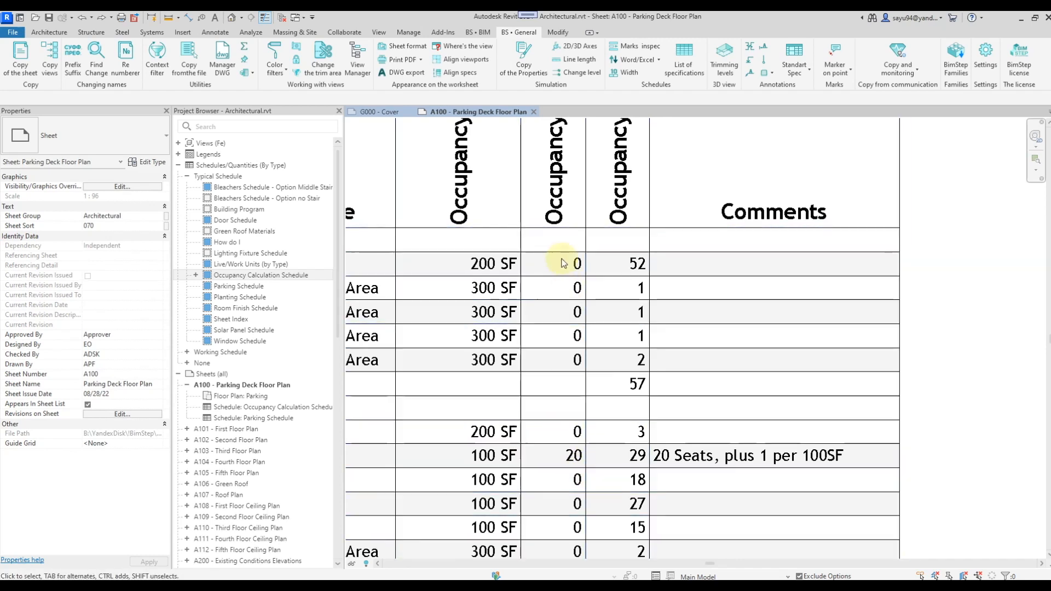
left_click_drag(561, 245, 593, 380)
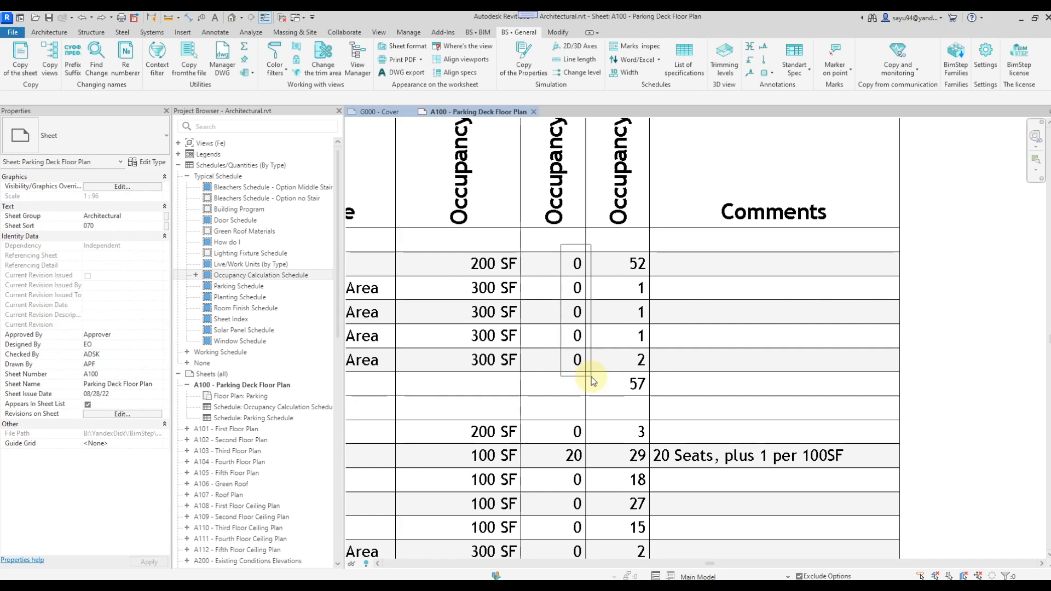
scroll(592, 378, "down", 5)
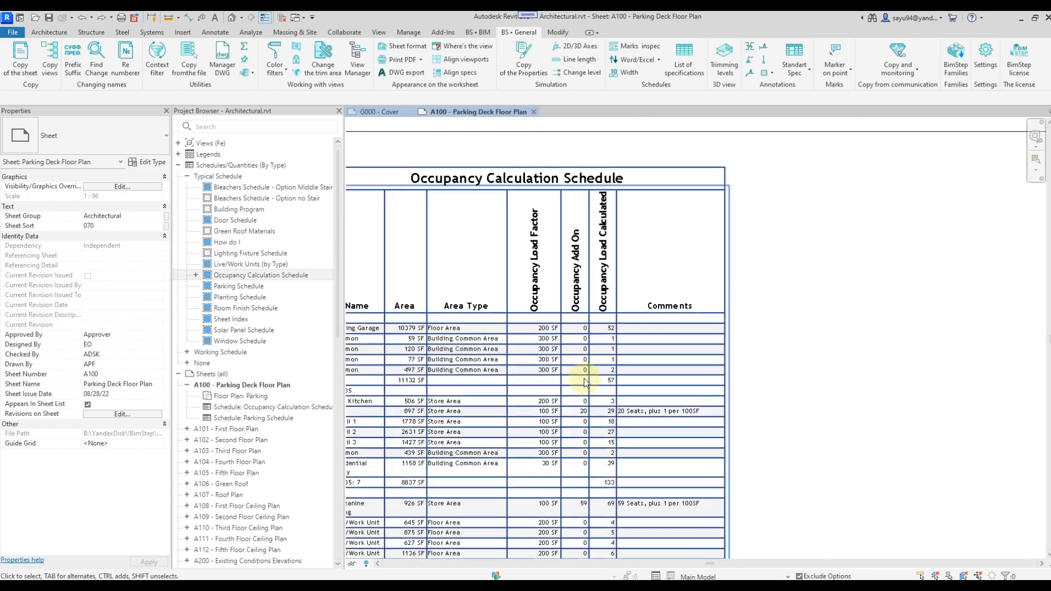
middle_click_drag(572, 371, 665, 357)
middle_click_drag(877, 390, 859, 385)
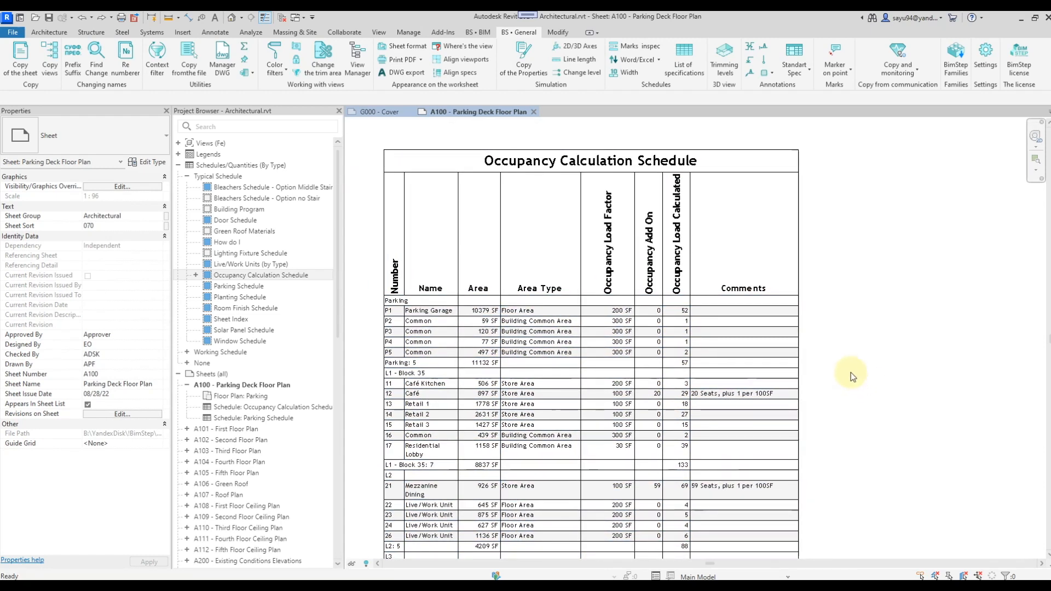
- Start combining rows in the Occupancy Calculation Schedule placed on the sheet
left_click(800, 59)
scroll(574, 241, "down", 2)
scroll(574, 241, "down", 2)
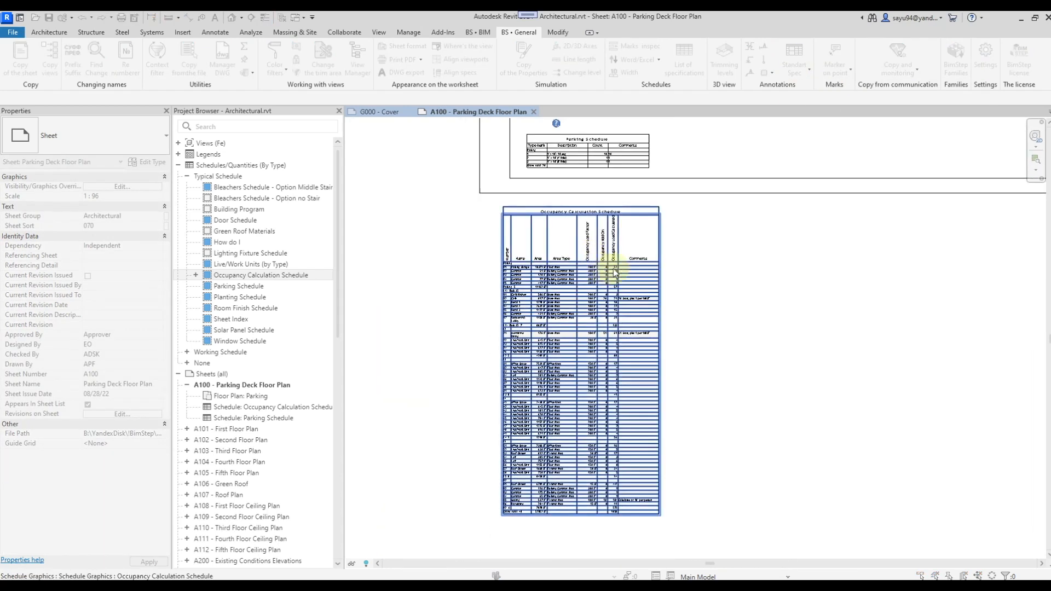
left_click(600, 261)
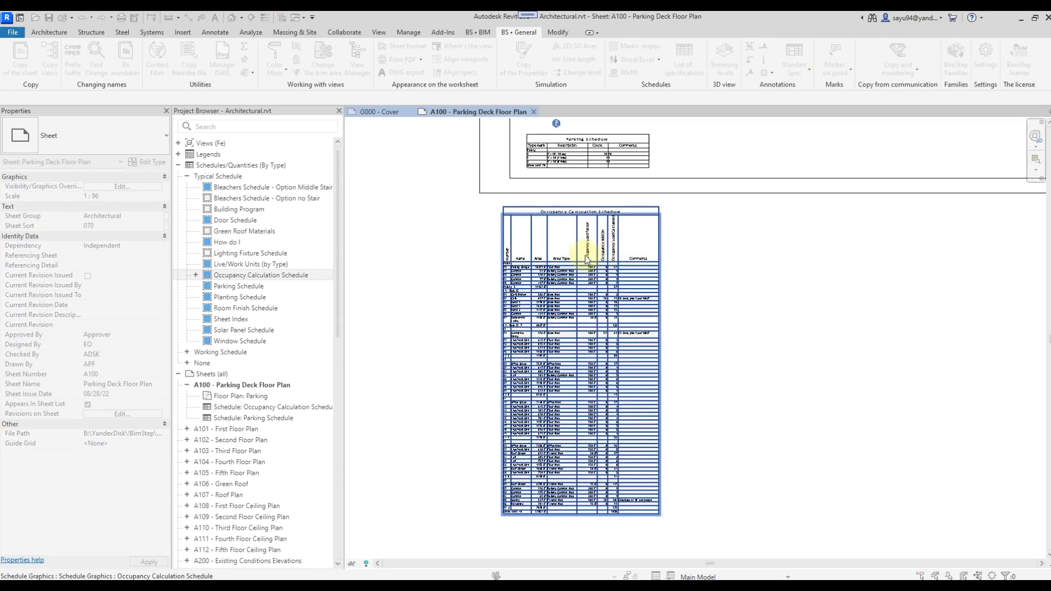
scroll(597, 264, "up", 4)
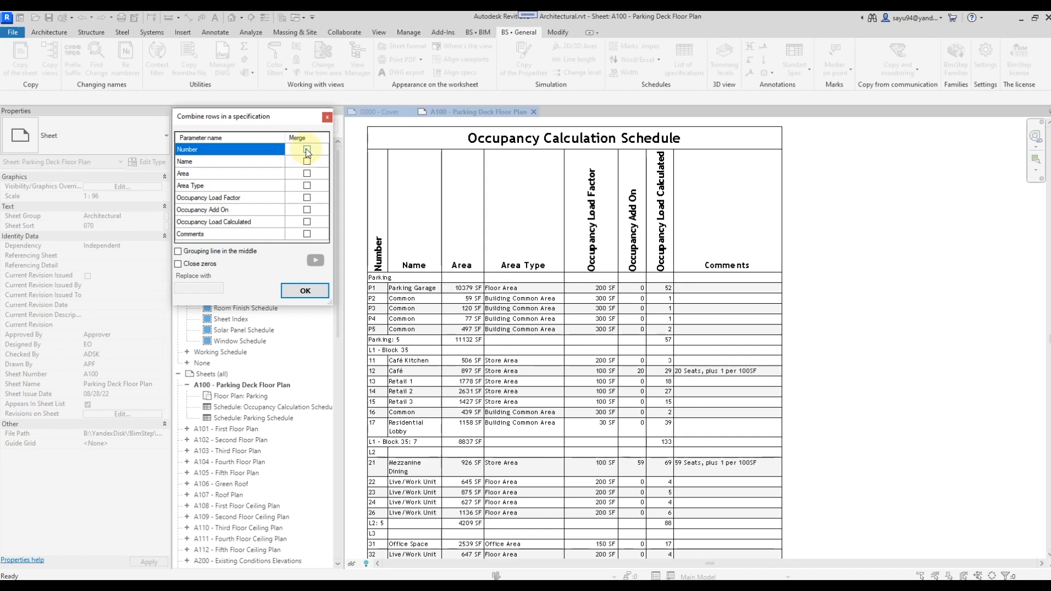
- Enable merging for all eight parameters: Number, Name, Area, Area Type, Occupancy Load Factor, Occupancy Add On, Occupancy Load Calculated and Comments
left_click(306, 150)
left_click(307, 161)
left_click(306, 172)
left_click(306, 186)
left_click(306, 198)
left_click(307, 210)
left_click(307, 221)
left_click(307, 234)
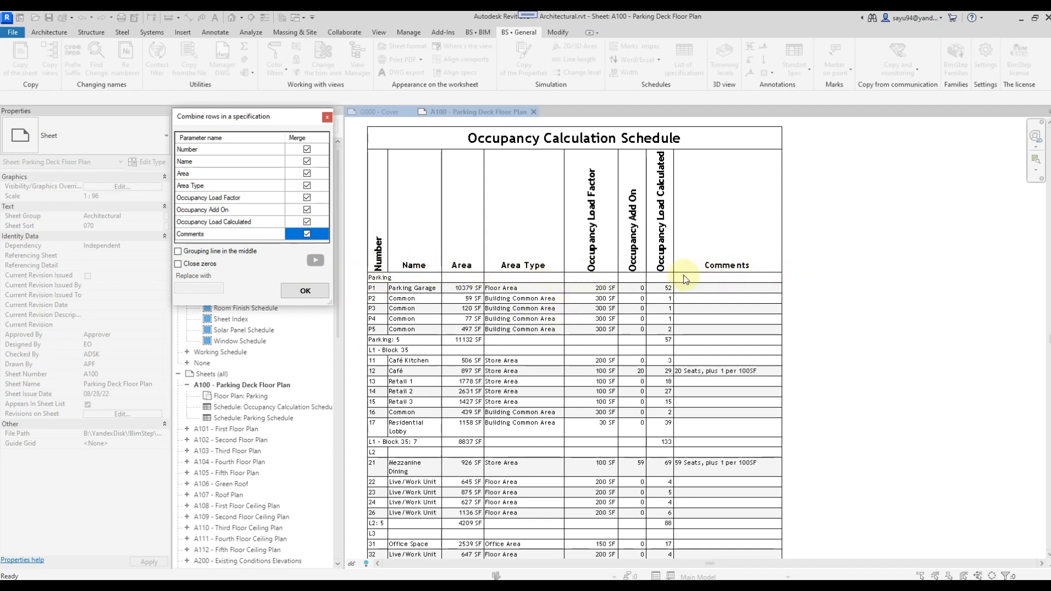
- Enable middle grouping lines and Close zeros with "-" as the replacement, and apply the row merging
left_click(209, 252)
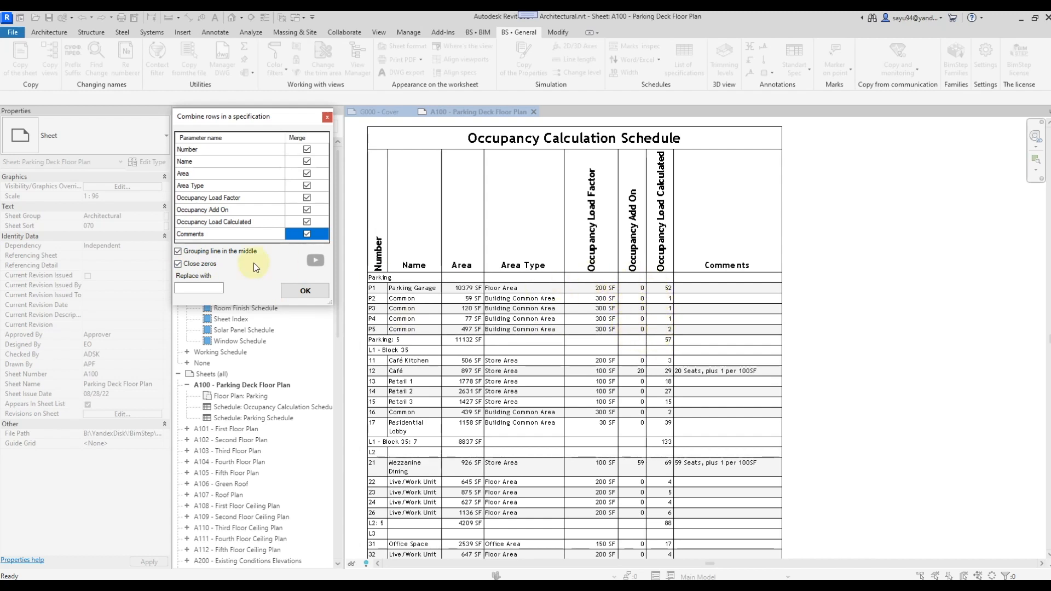
left_click(199, 288)
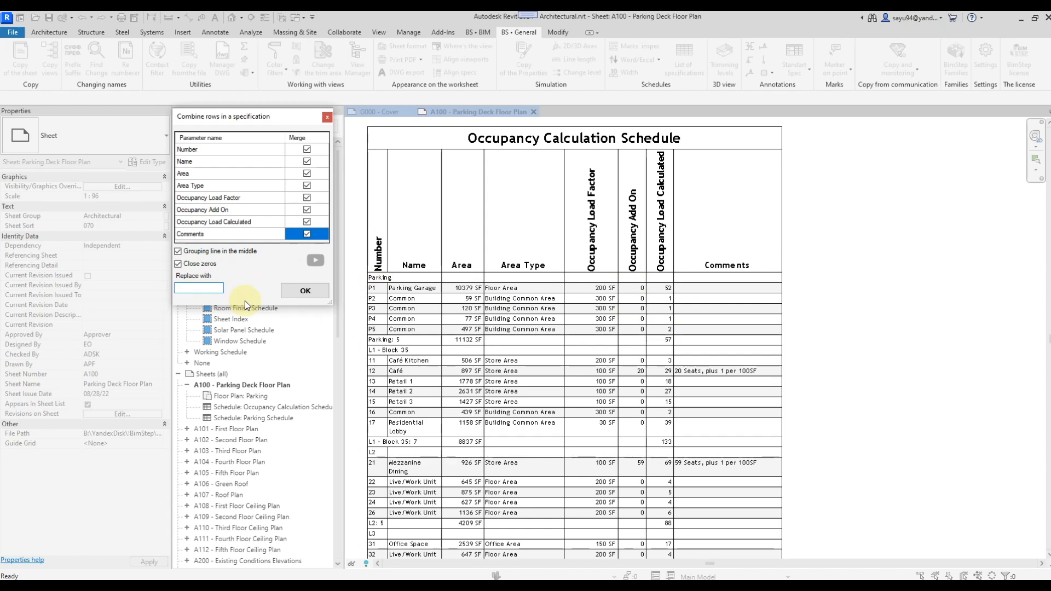
left_click(319, 290)
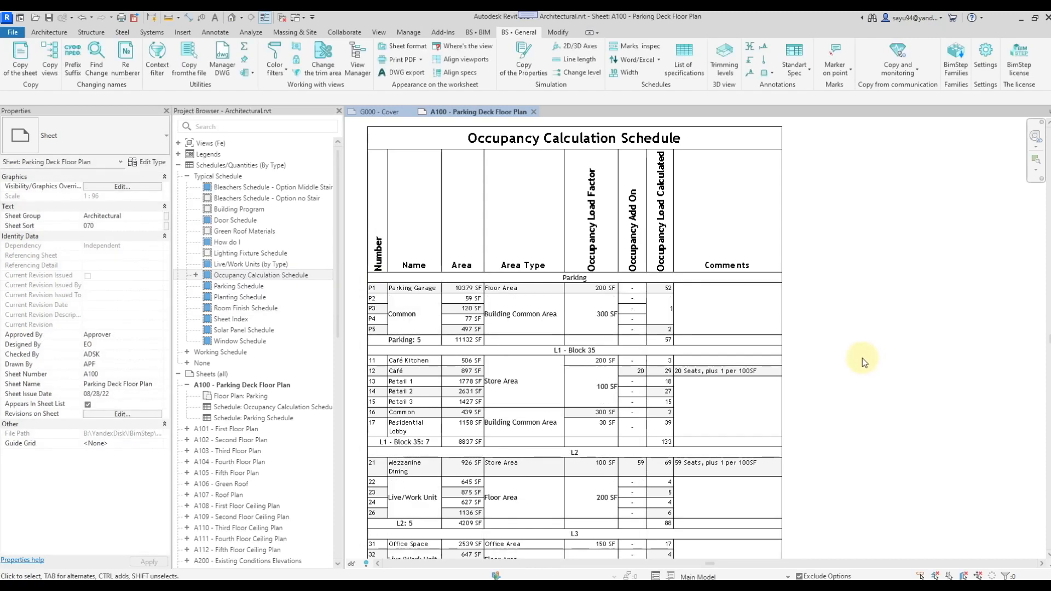
middle_click_drag(856, 366, 893, 366)
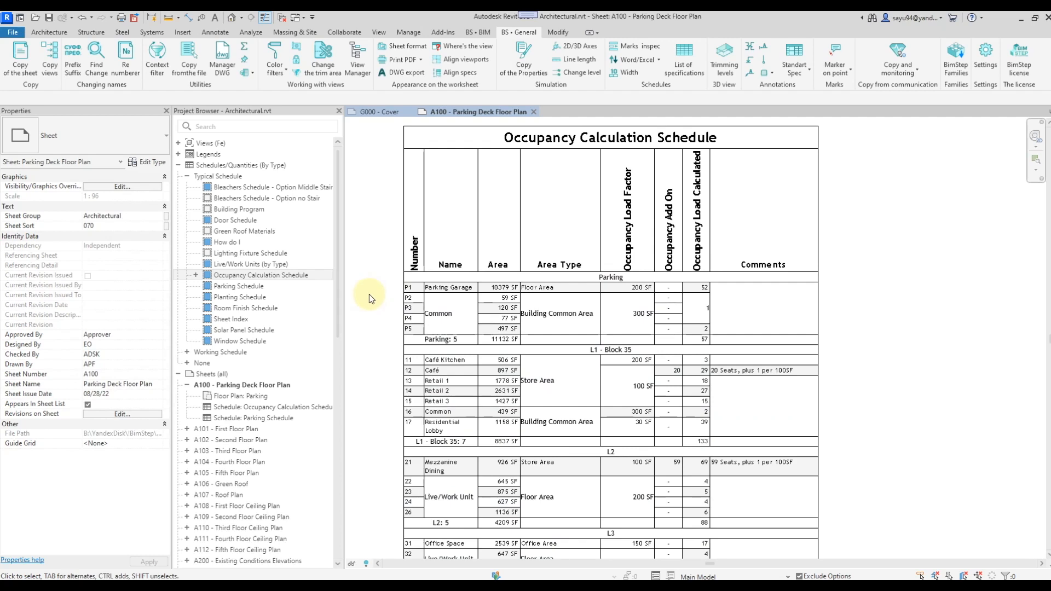
- Move the Occupancy Calculation Schedule aside to expose its overlaid merge annotations, and undo the move
scroll(369, 294, "down", 3)
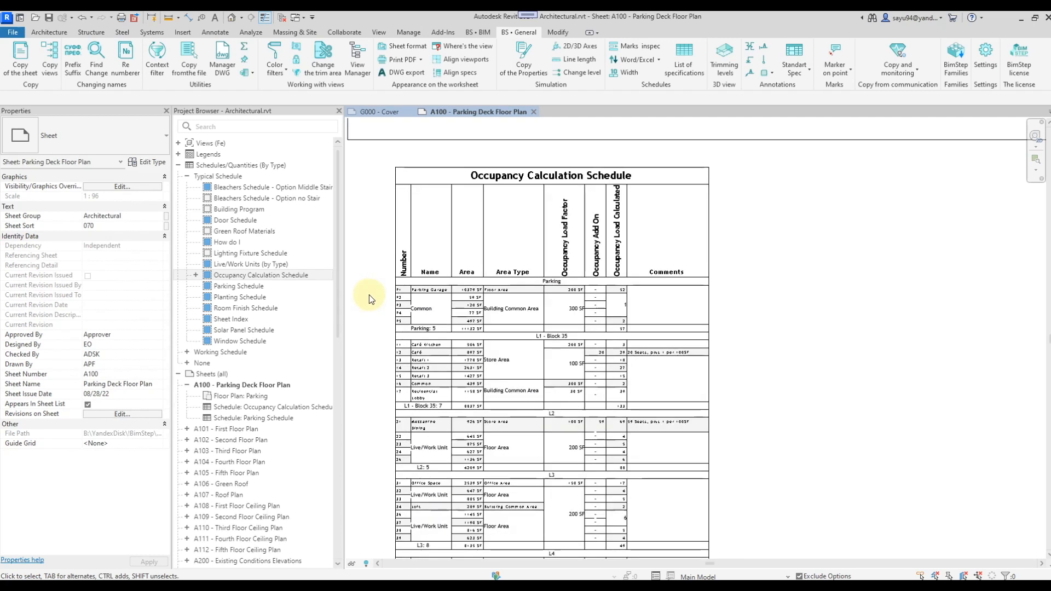
middle_click_drag(369, 294, 412, 272)
scroll(411, 272, "down", 1)
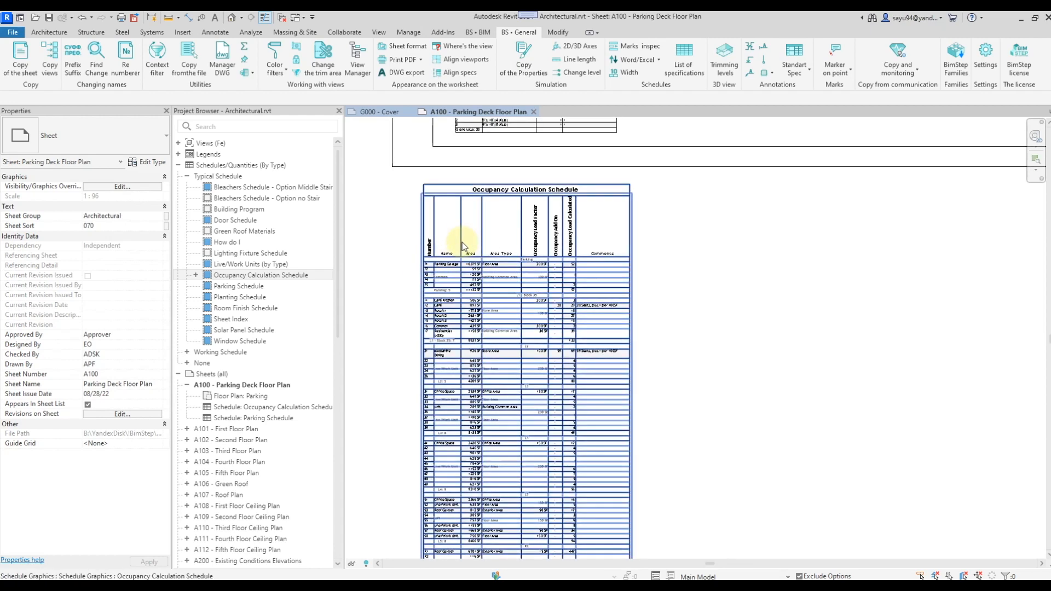
left_click(461, 238)
left_click_drag(461, 237, 727, 245)
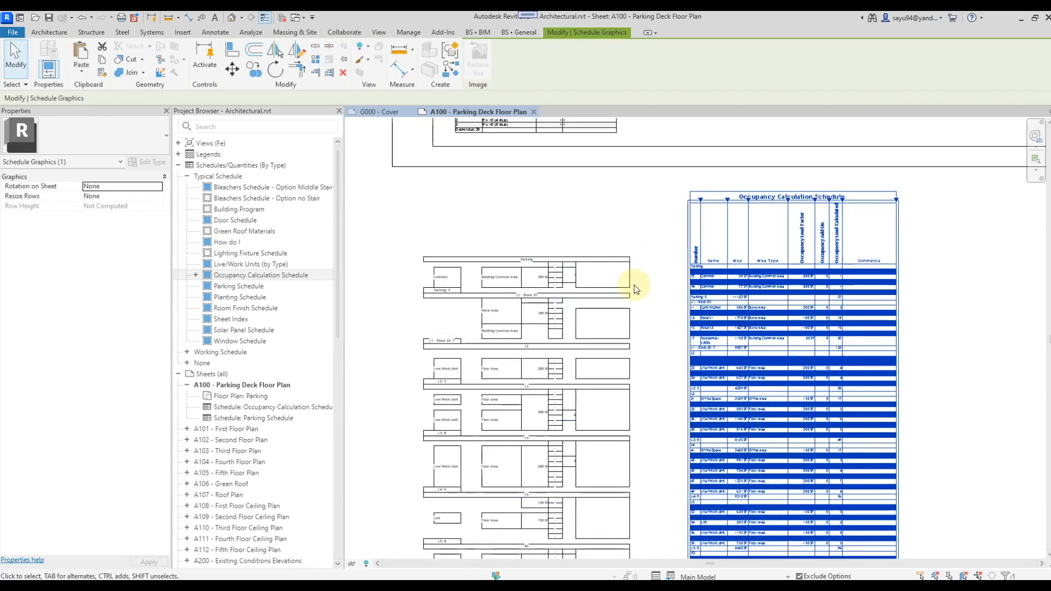
scroll(550, 294, "down", 1)
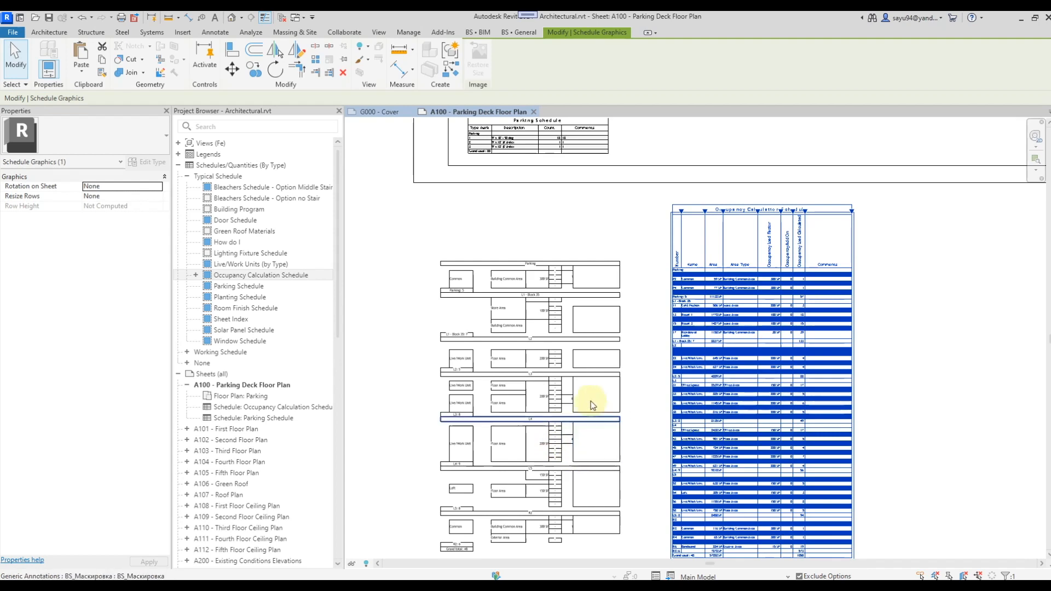
left_click(637, 365)
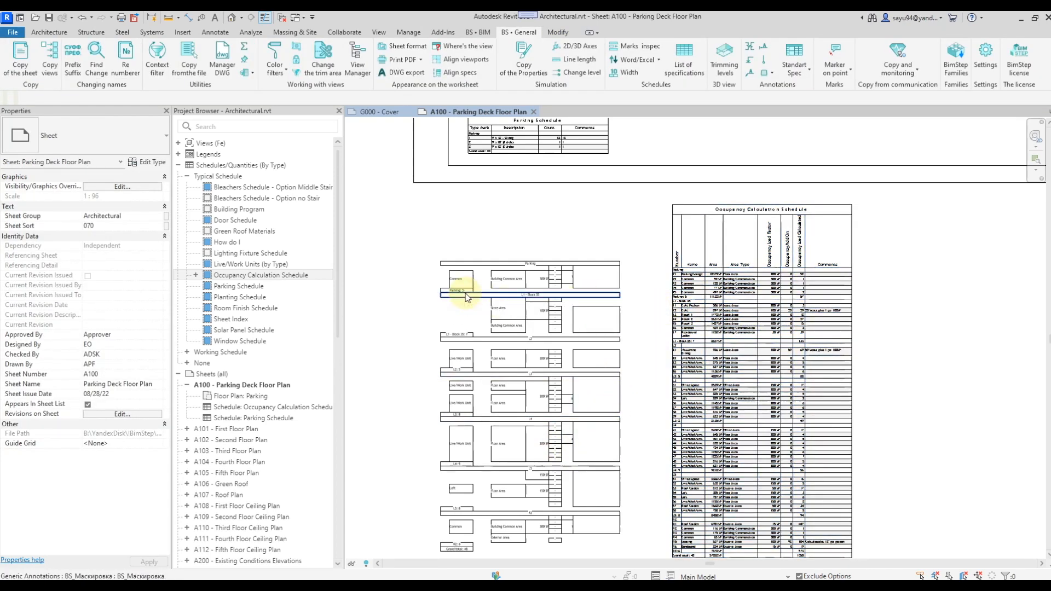
key("ctrl+z")
scroll(502, 291, "up", 1)
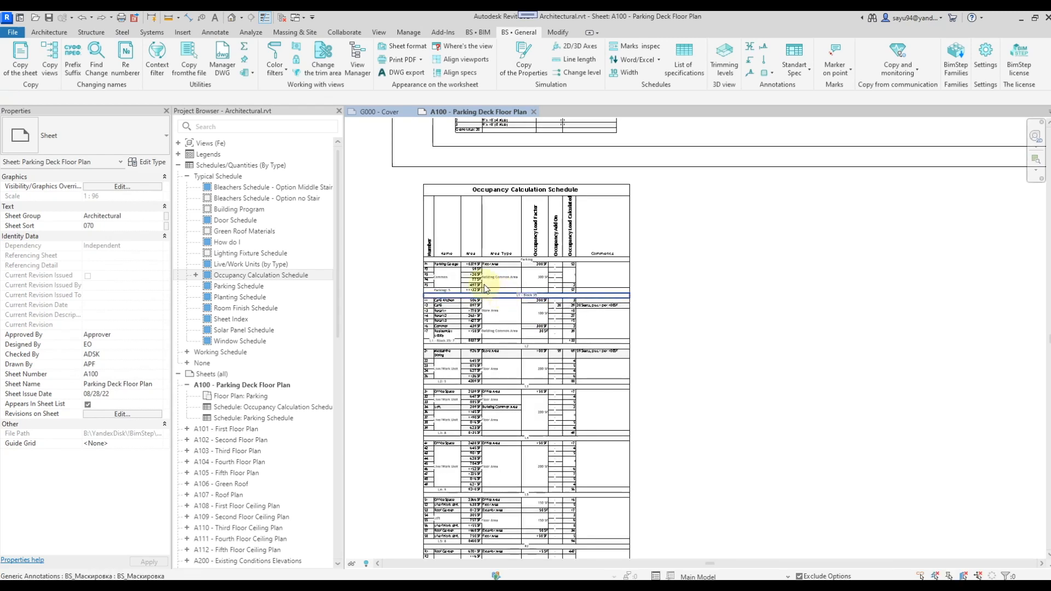
- Delete the masking annotation over the merged Common cell in the Parking group, and undo the deletion
scroll(449, 277, "up", 1)
scroll(451, 282, "up", 5)
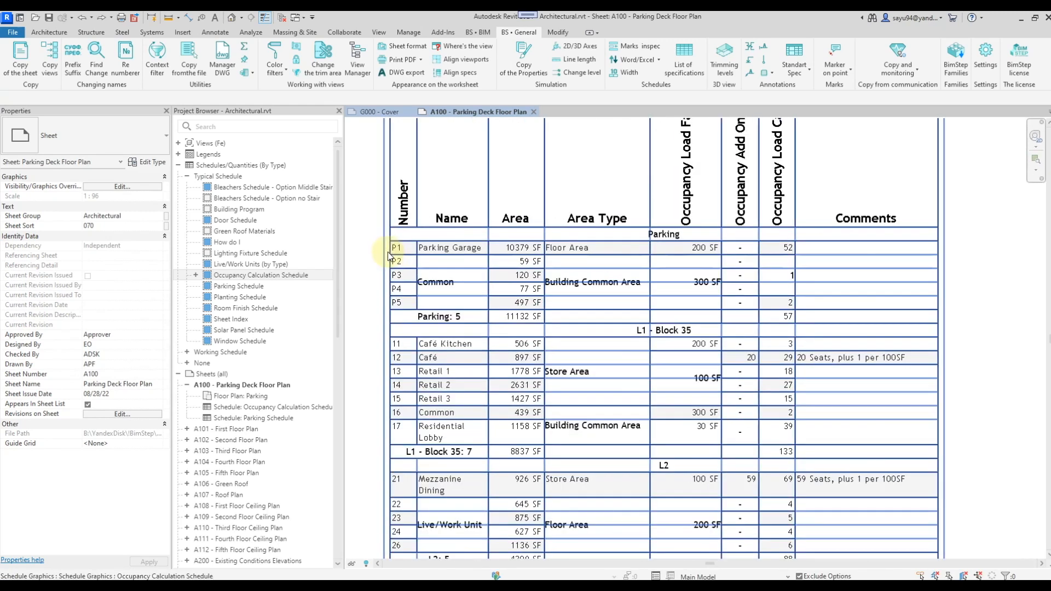
left_click(471, 260)
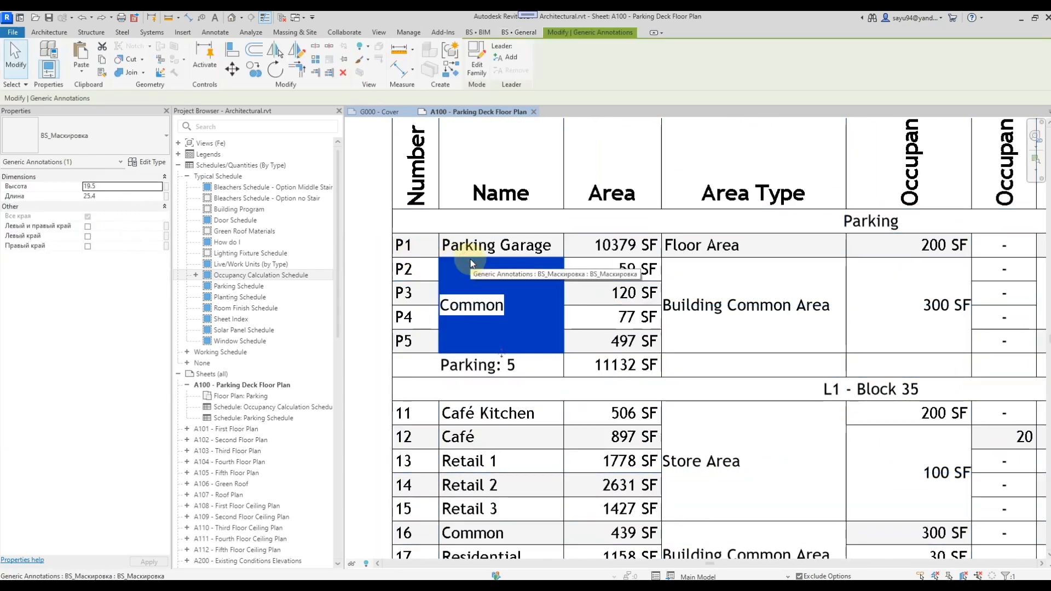
key("Delete")
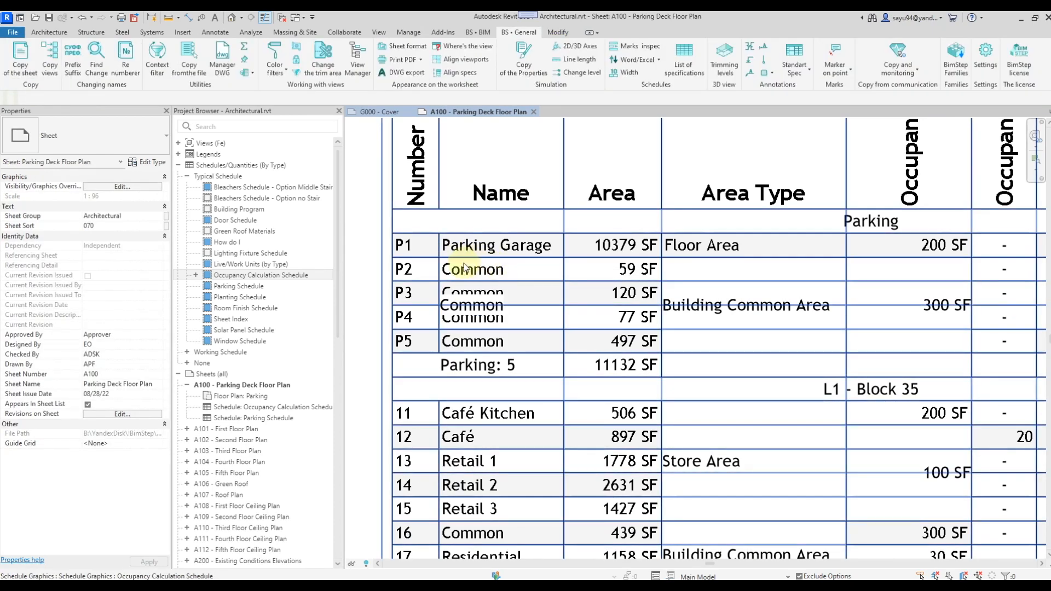
key("ctrl+z")
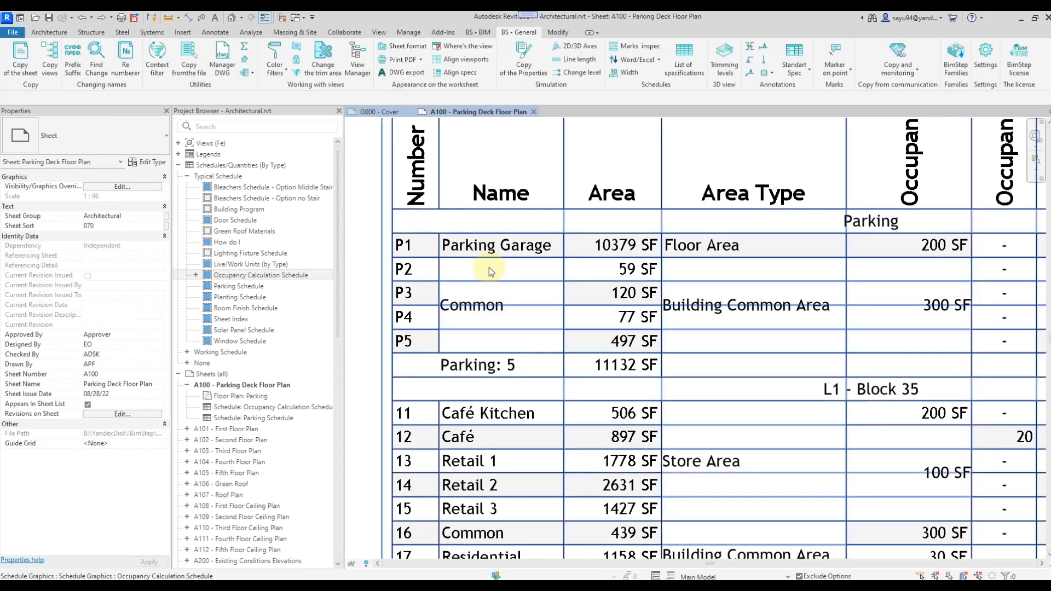
- Inspect the masking annotation and the text note that form the merged Common cell
left_click(488, 260)
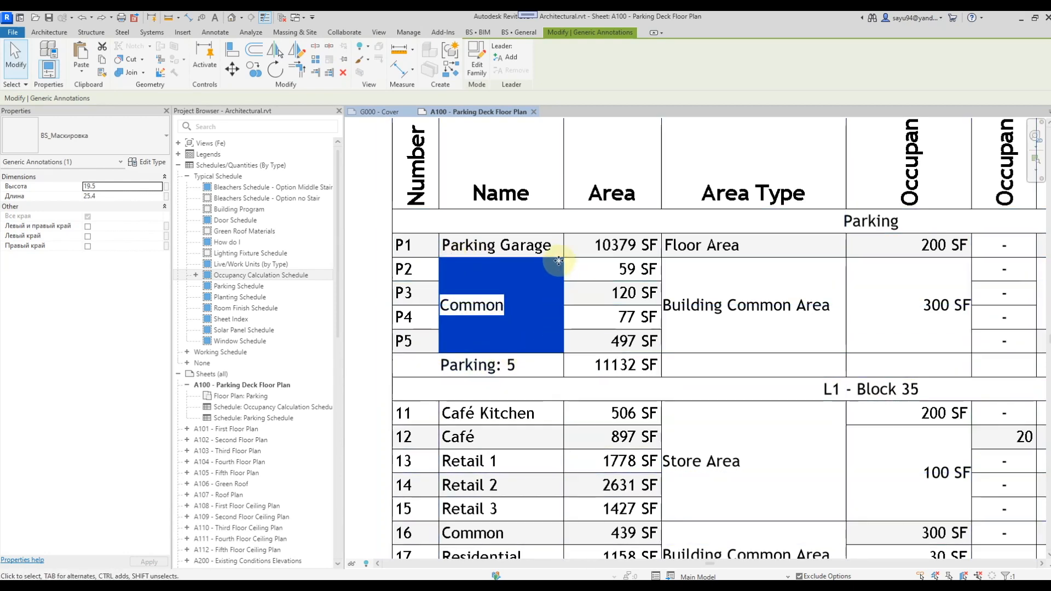
key("Escape")
left_click(464, 293)
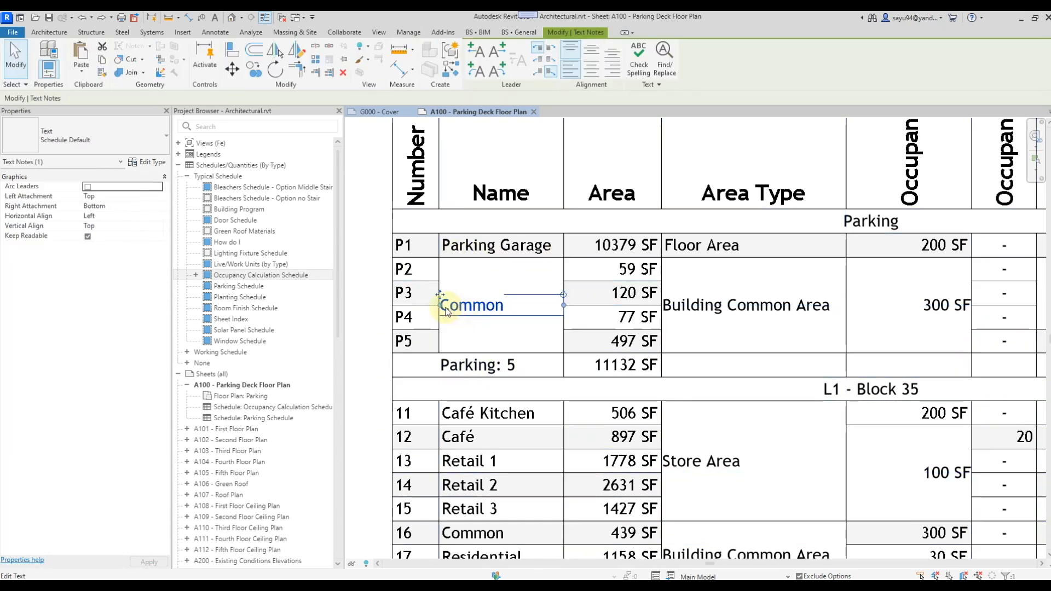
key("Escape")
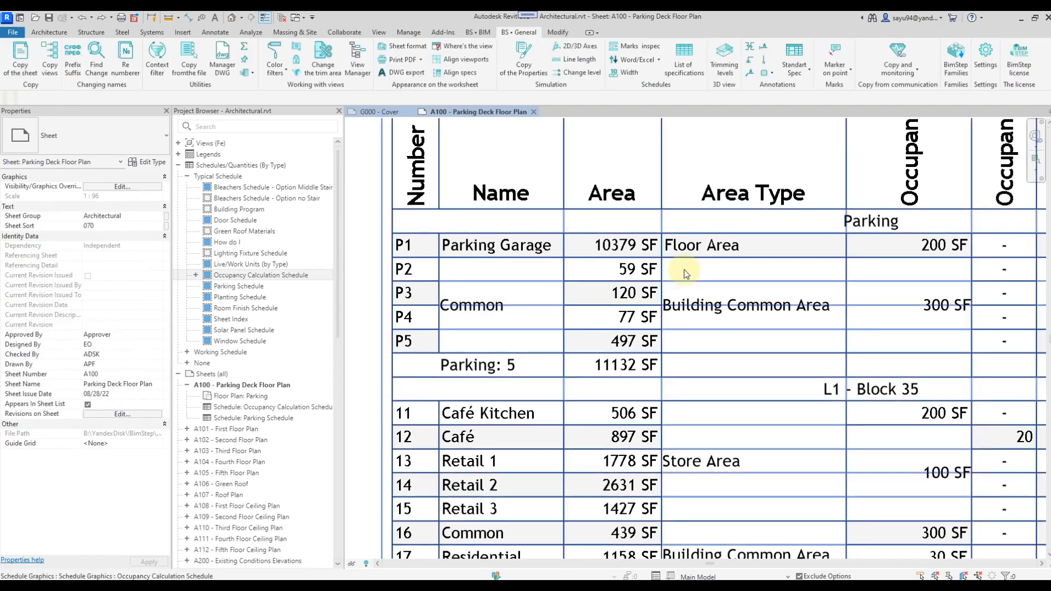
- Try deleting the masking annotation over the merged Building Common Area cell in the Parking group
left_click(707, 262)
key("Delete")
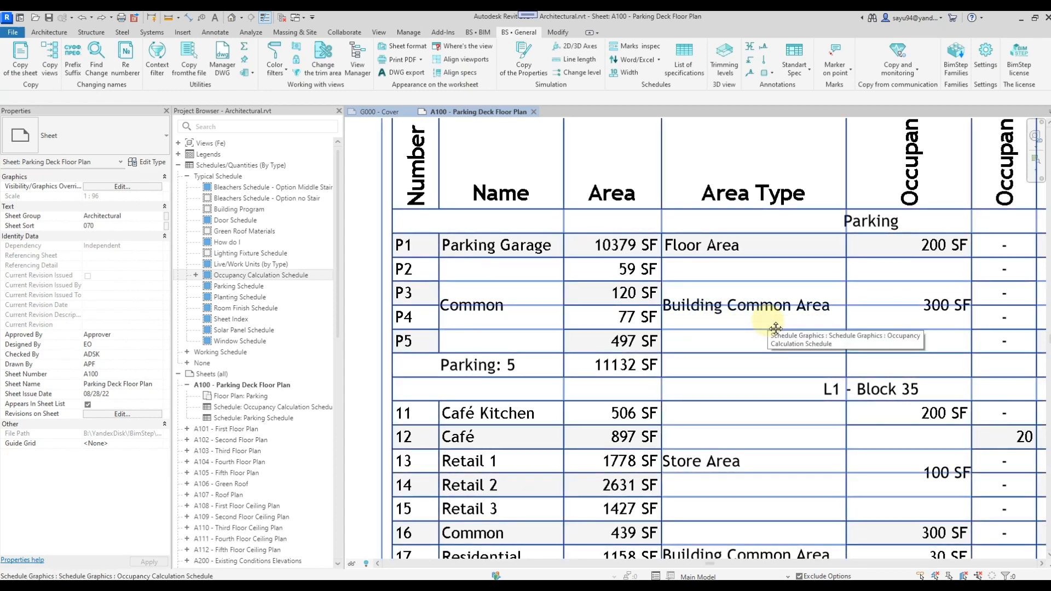
middle_click_drag(767, 320, 509, 300)
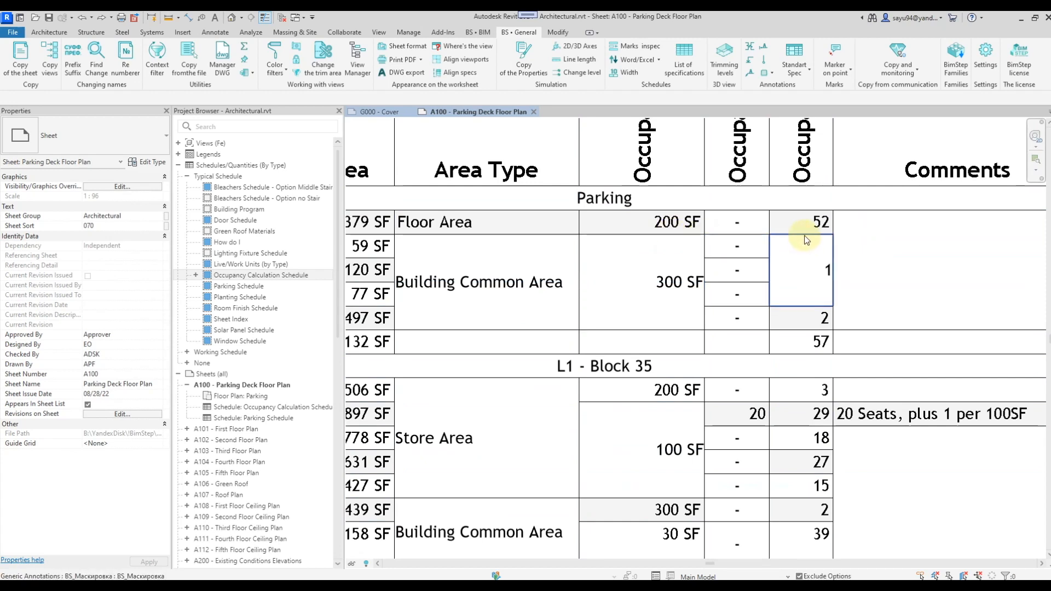
- Delete the masking annotation behind the centred Parking group heading, and undo the deletion
scroll(806, 239, "down", 5)
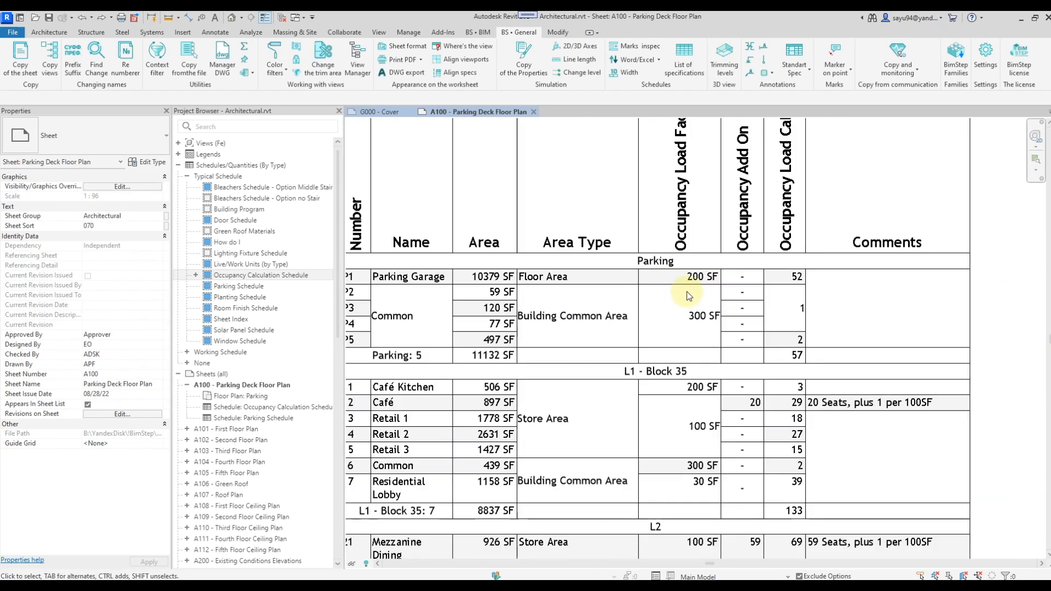
left_click(718, 254)
scroll(723, 253, "down", 2)
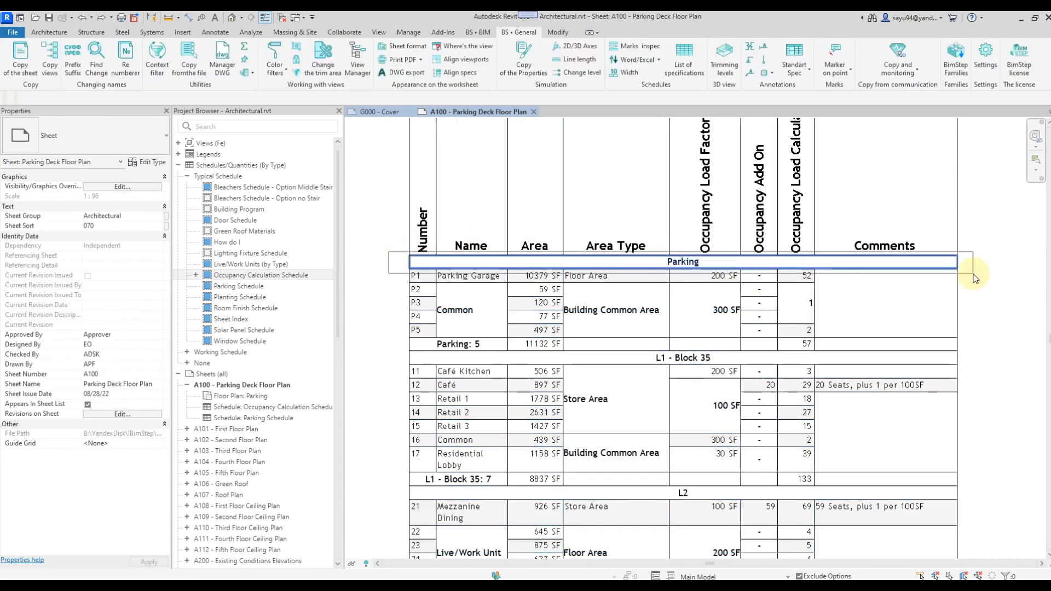
left_click_drag(973, 274, 974, 274)
key("Escape")
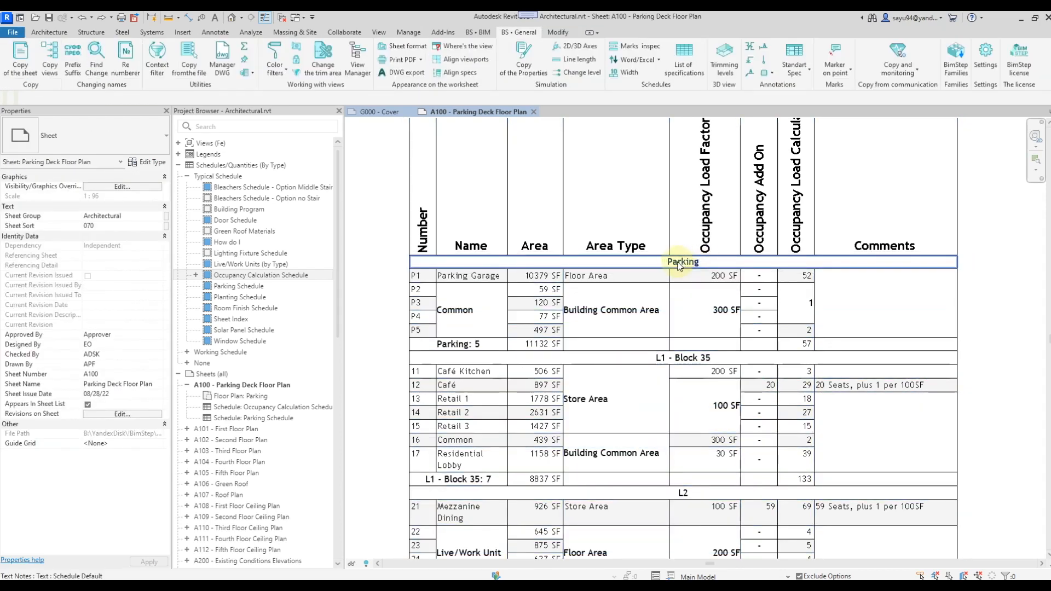
left_click(637, 256)
key("Delete")
key("ctrl+z")
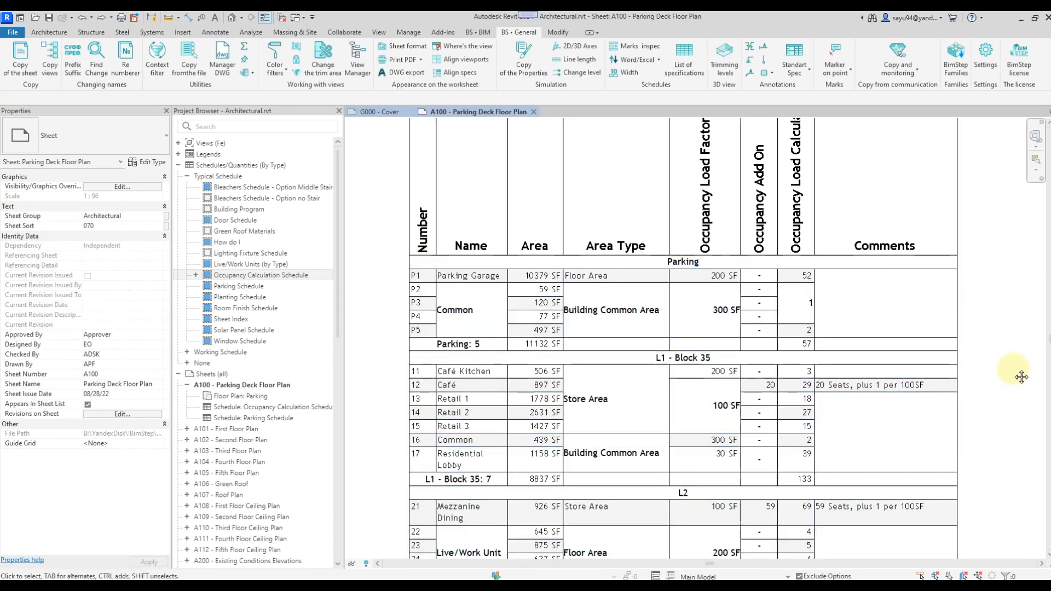
- Delete the masking annotation over the Parking Garage row's Occupancy Add On cell, and undo the deletion
scroll(886, 310, "up", 4)
scroll(635, 232, "up", 1)
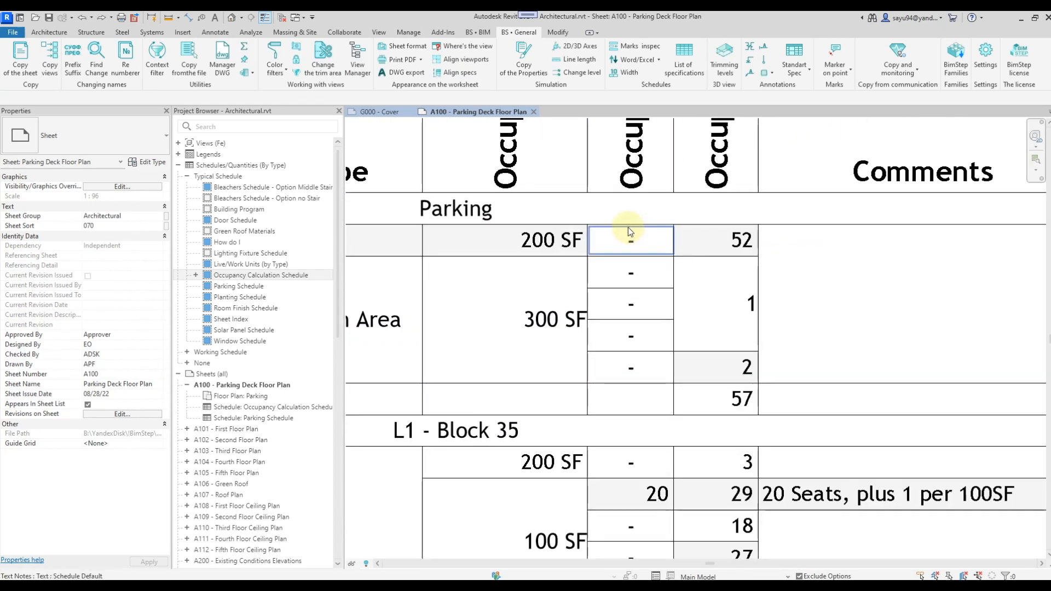
left_click(630, 230)
key("Delete")
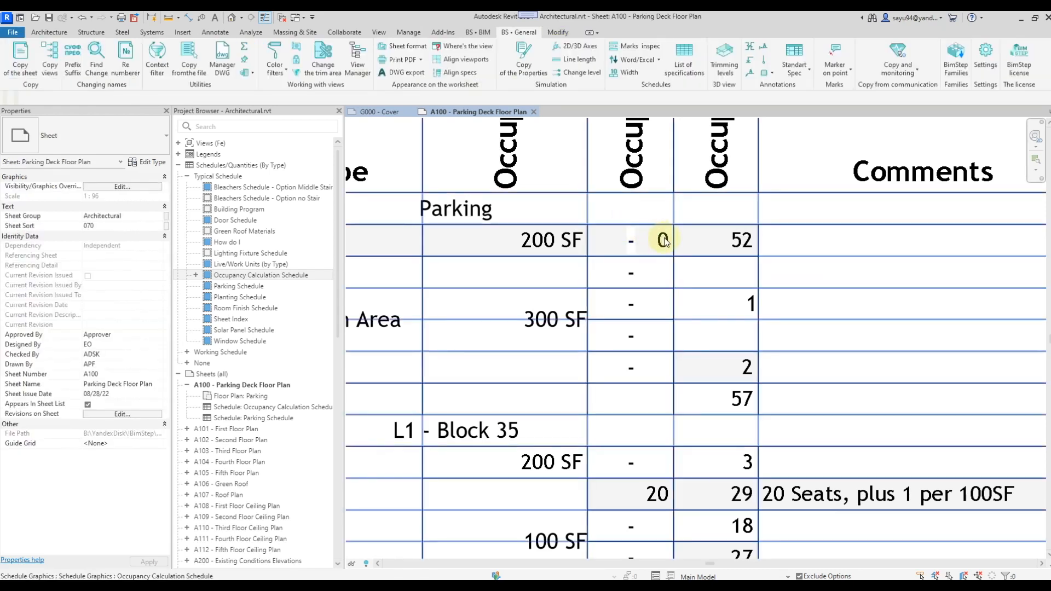
key("ctrl+z")
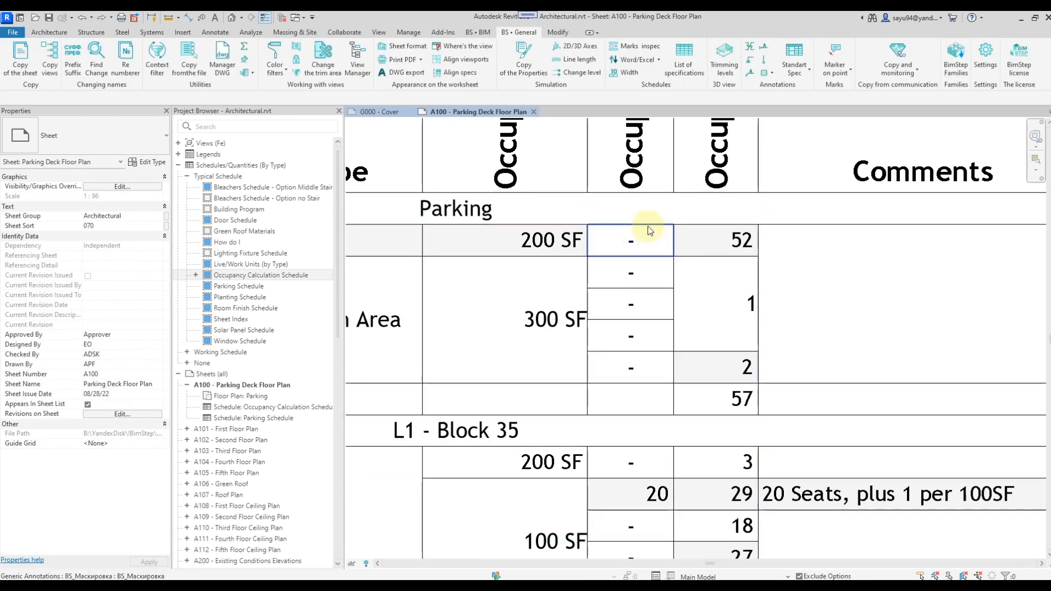
- Inspect the masking annotation and the dash text note that cover the Parking Garage row's Occupancy Add On cell
left_click(644, 223)
key("Escape")
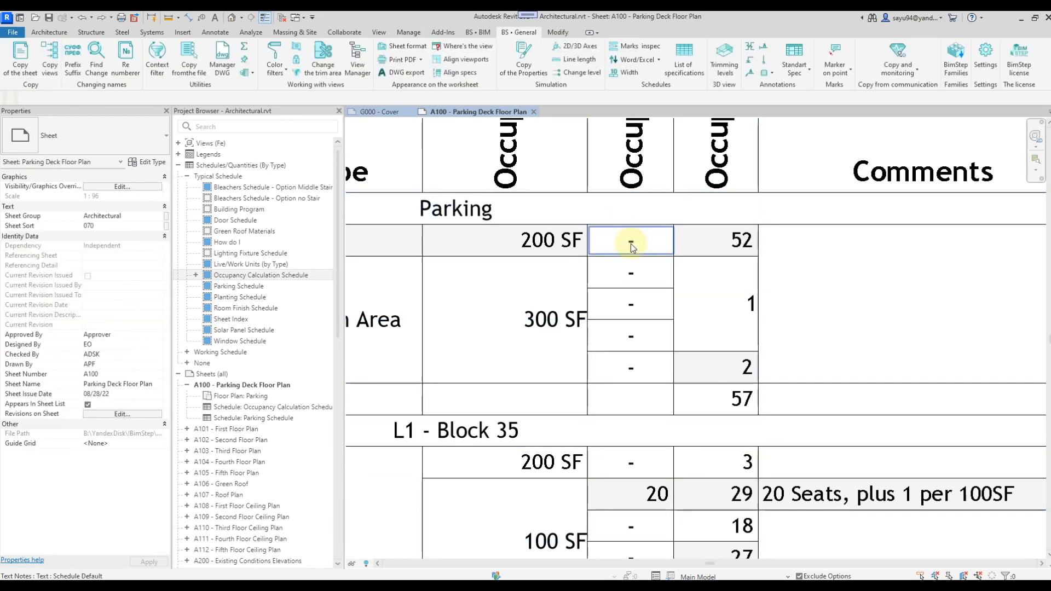
left_click(630, 242)
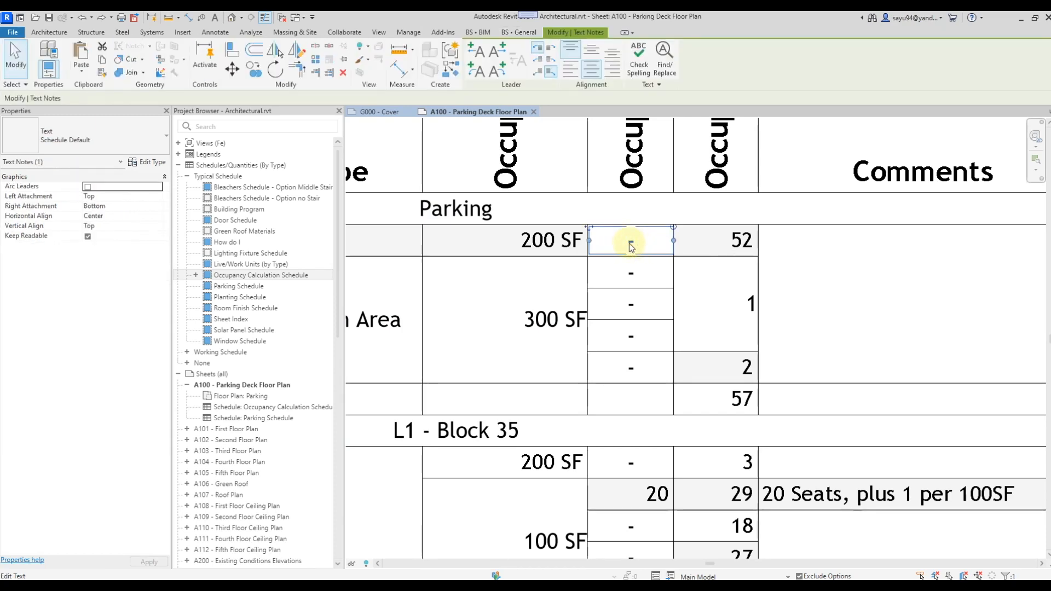
key("Escape")
- Move the Occupancy Calculation Schedule to the right on the sheet, clear of its overlaid merge annotations
scroll(635, 244, "down", 5)
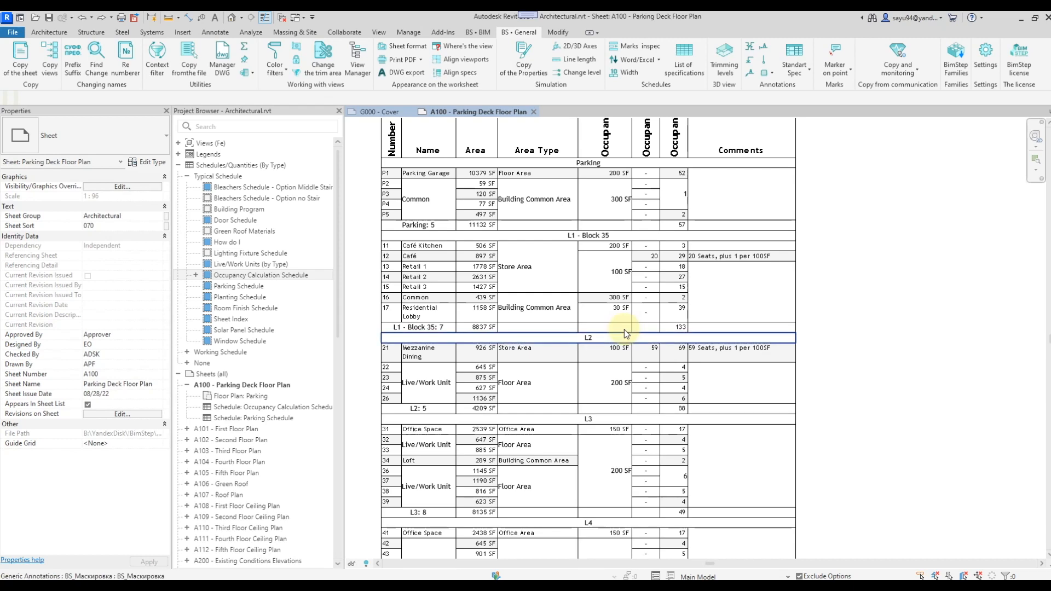
mouse_move(694, 443)
middle_mouse_down()
mouse_move(685, 330)
mouse_move(666, 312)
middle_mouse_up()
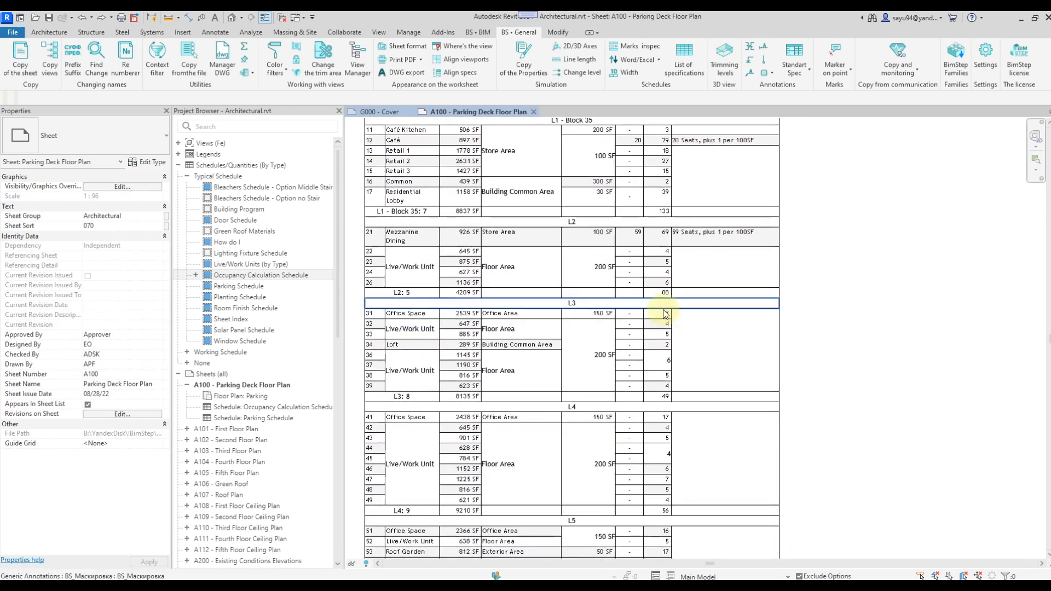
scroll(666, 312, "down", 3)
scroll(655, 399, "down", 2)
middle_click_drag(732, 385, 694, 403)
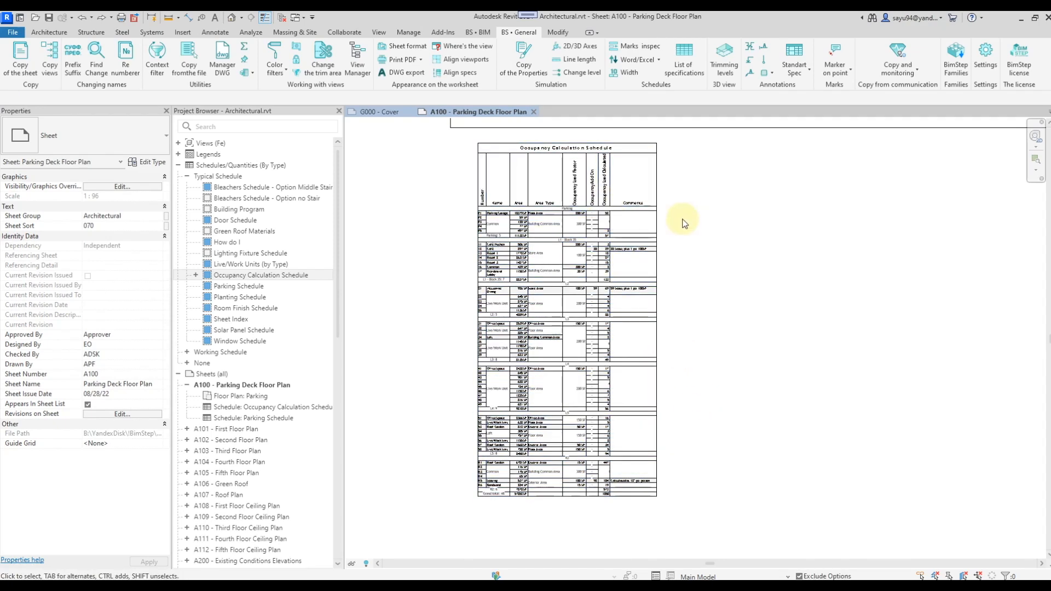
left_click(587, 195)
left_click_drag(586, 180, 748, 190)
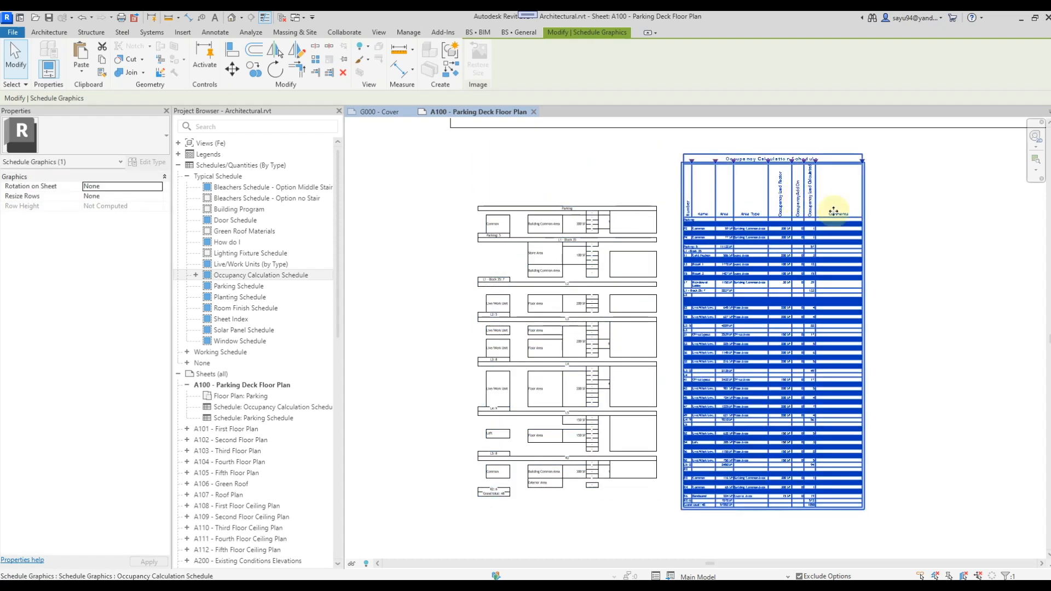
left_click(935, 257)
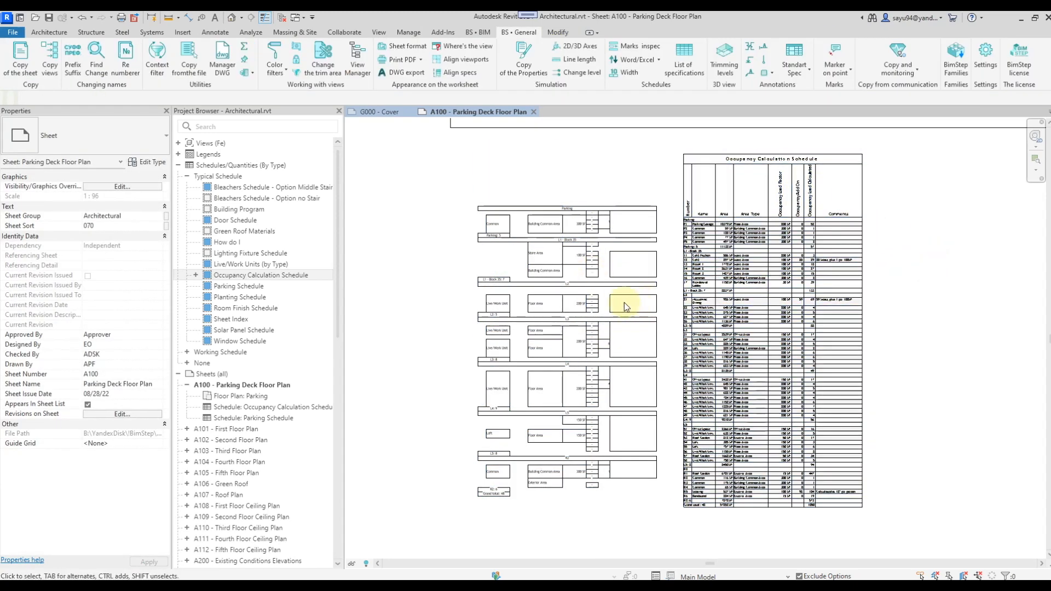
- Run Update specs to regenerate the merge annotations over the relocated Occupancy Calculation Schedule
middle_click_drag(883, 324, 821, 322)
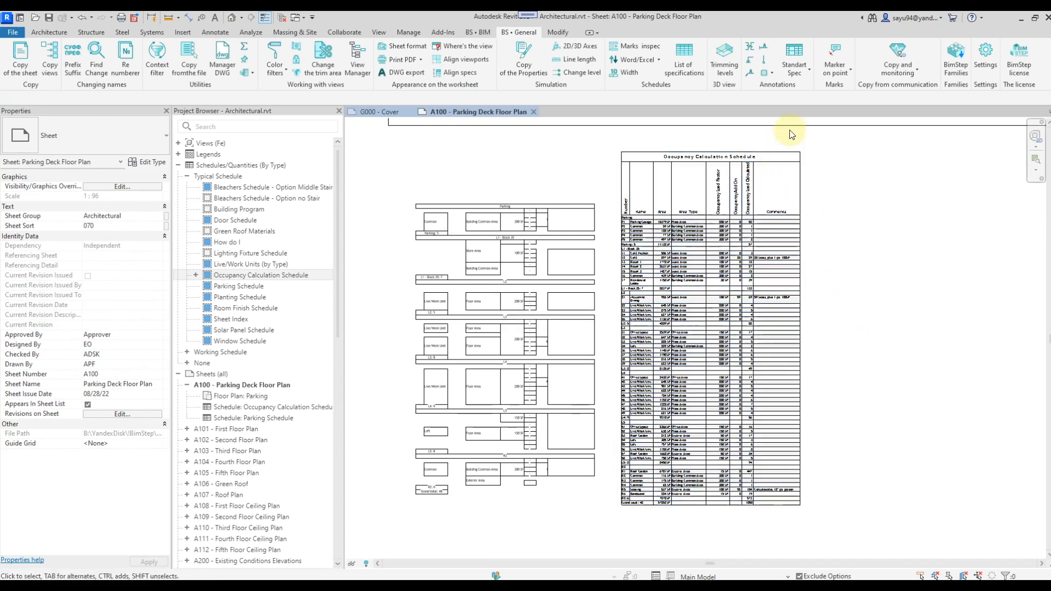
left_click(802, 73)
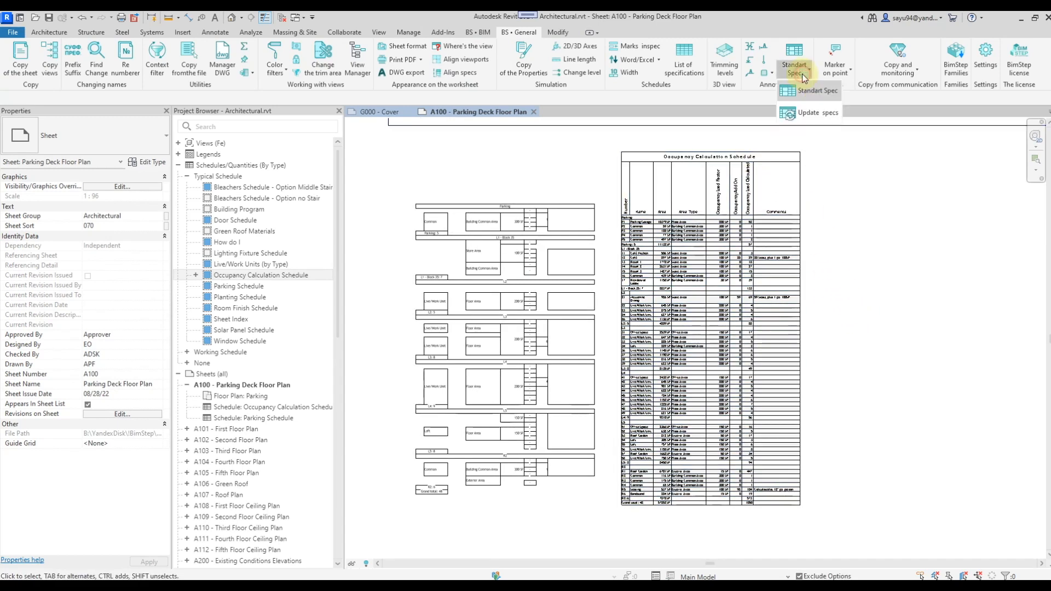
left_click(819, 119)
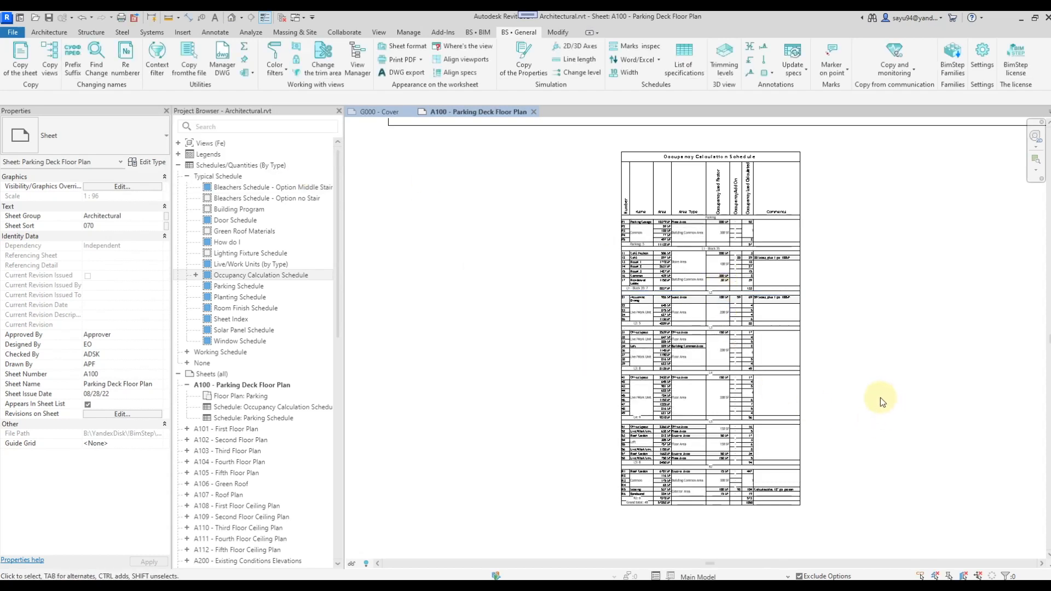
- Examine the updated schedule's merged cells, centred group headings and dashes in the Parking, L1, L2 and L3 groups
middle_click_drag(879, 381, 837, 385)
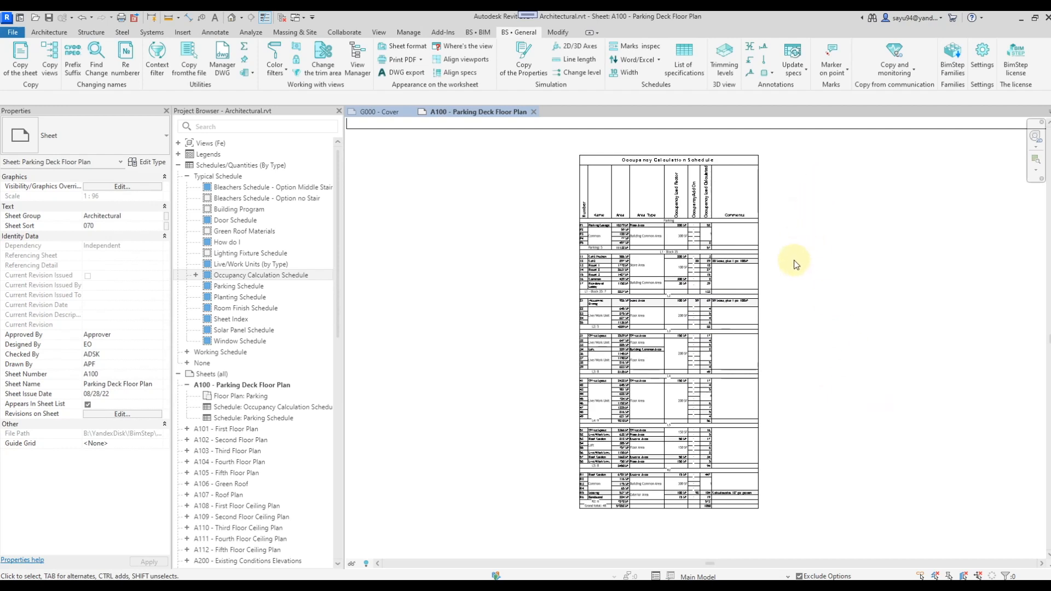
scroll(786, 229, "up", 4)
middle_click_drag(785, 228, 786, 297)
scroll(520, 330, "up", 2)
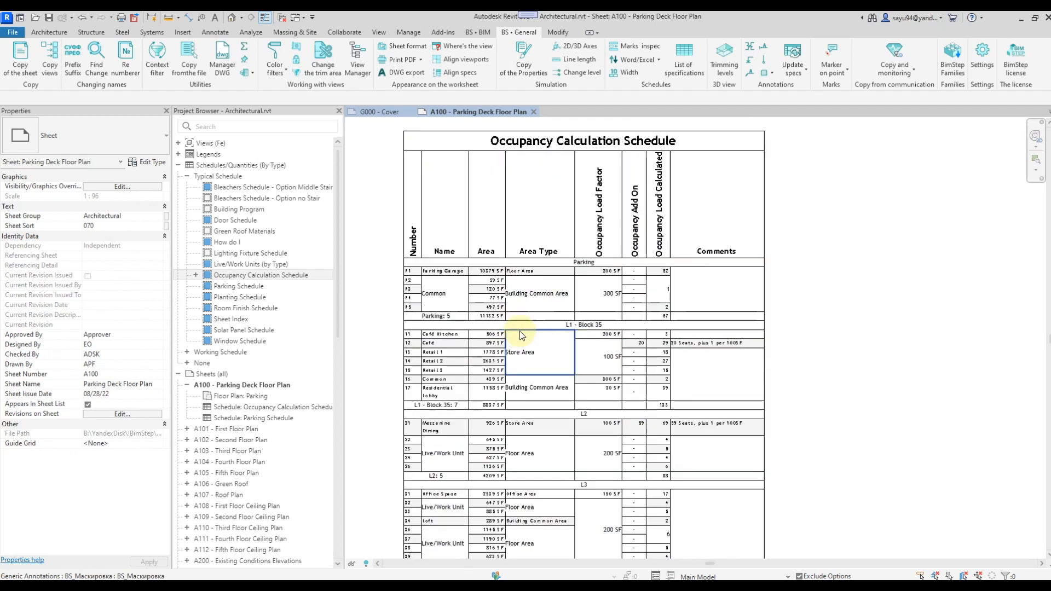
middle_click_drag(537, 331, 571, 293)
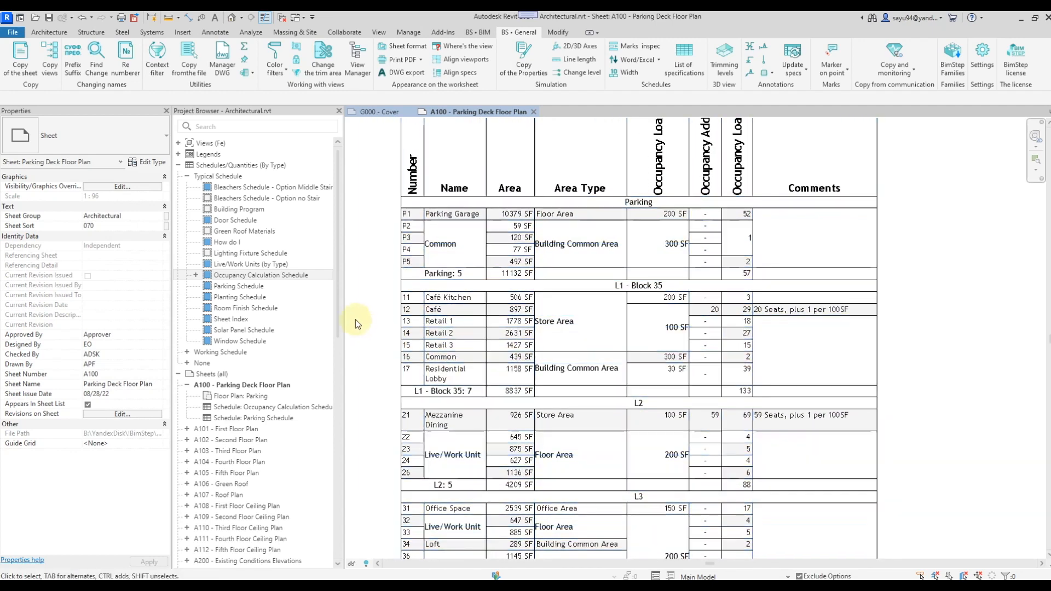
scroll(353, 319, "down", 3)
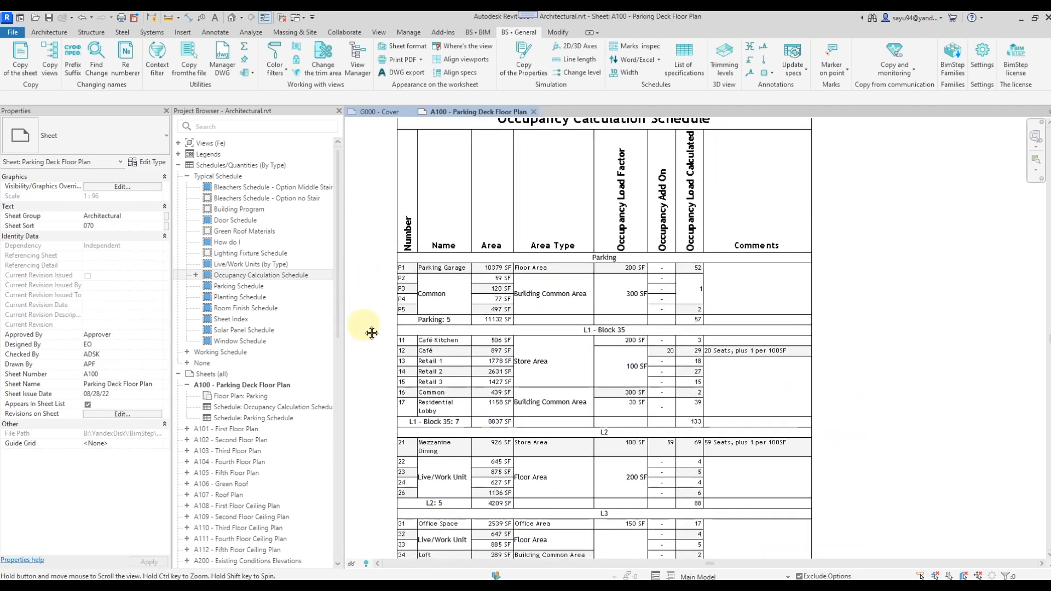